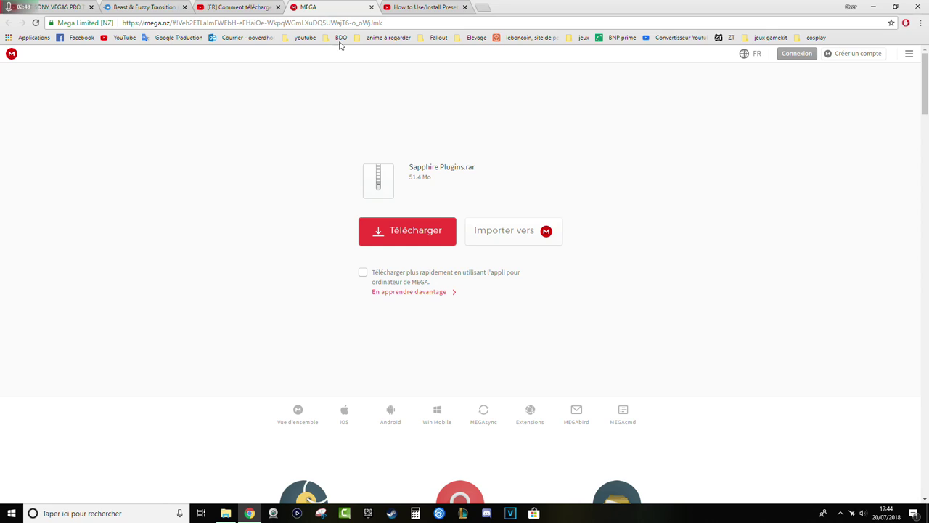
- Download Sapphire Plugins.rar and extract its Sapphire Plugins folder into Documents > transition, keeping the folder name
{"action": "left_click", "coordinate": [408, 240]}
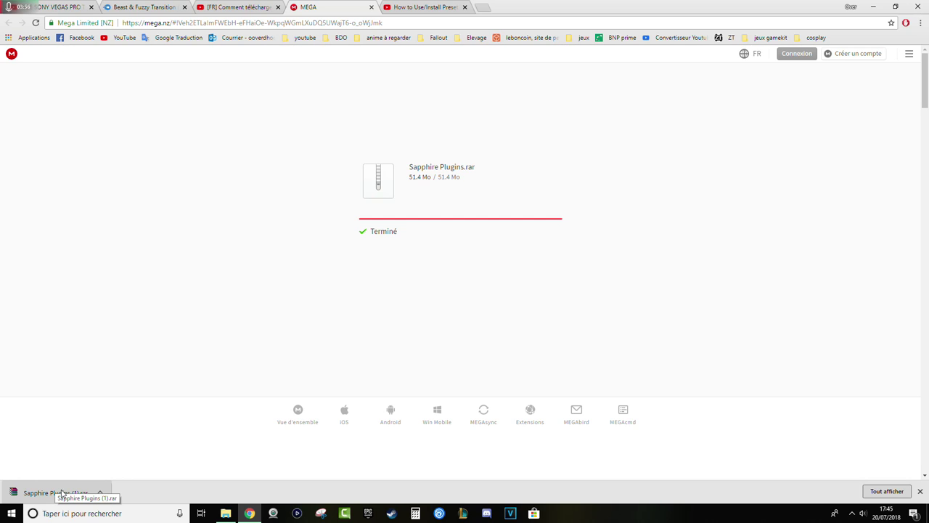
{"action": "left_click", "coordinate": [62, 493]}
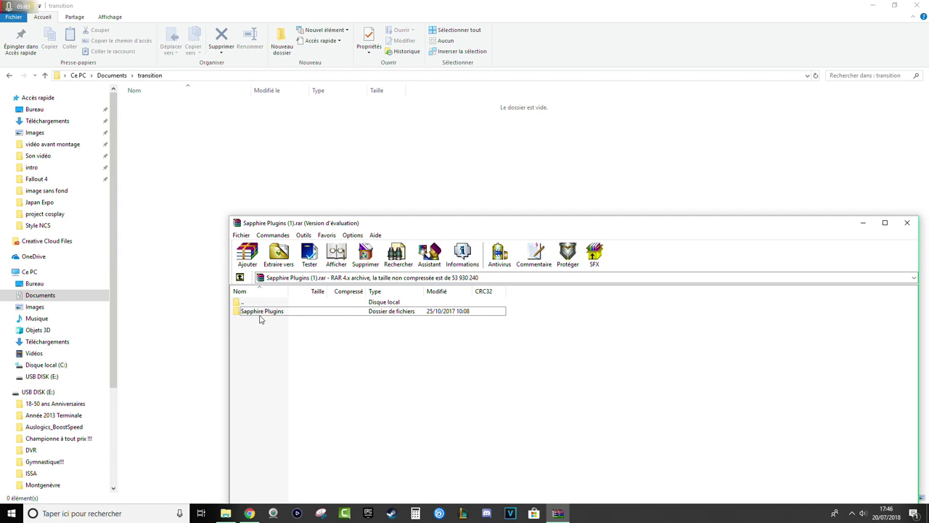
{"action": "left_click_drag", "start_coordinate": [262, 313], "coordinate": [162, 114]}
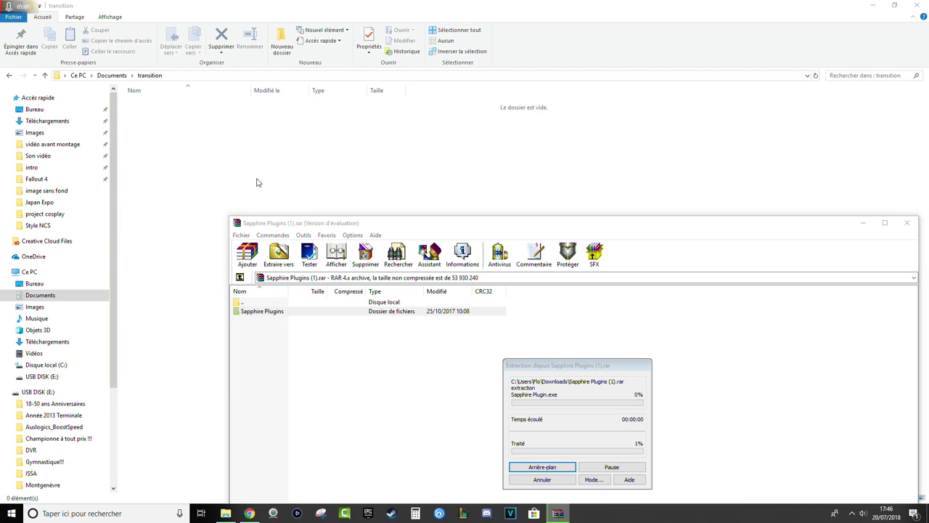
{"action": "key", "text": "F2"}
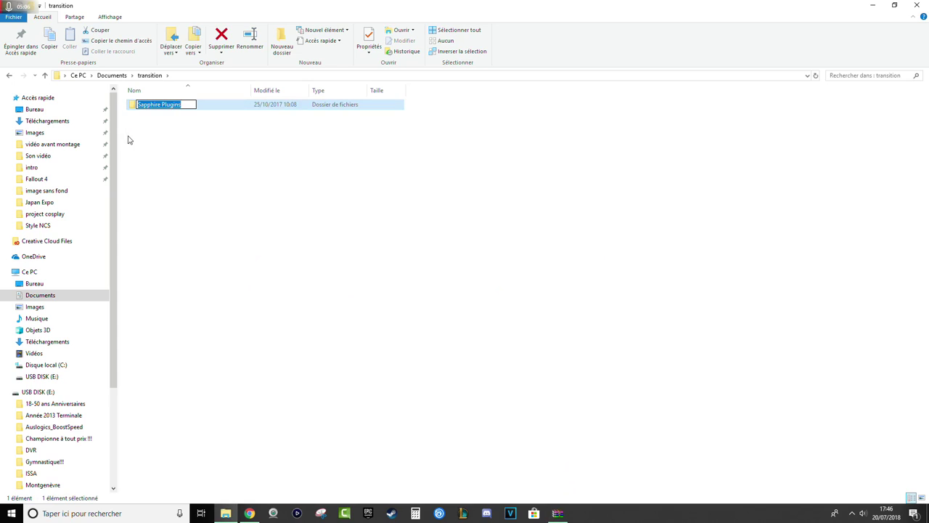
{"action": "left_click", "coordinate": [272, 158]}
- Run Sapphire Plugin.exe from the extracted folder, allow it to make changes, and accept the license agreement
{"action": "double_click", "coordinate": [161, 109]}
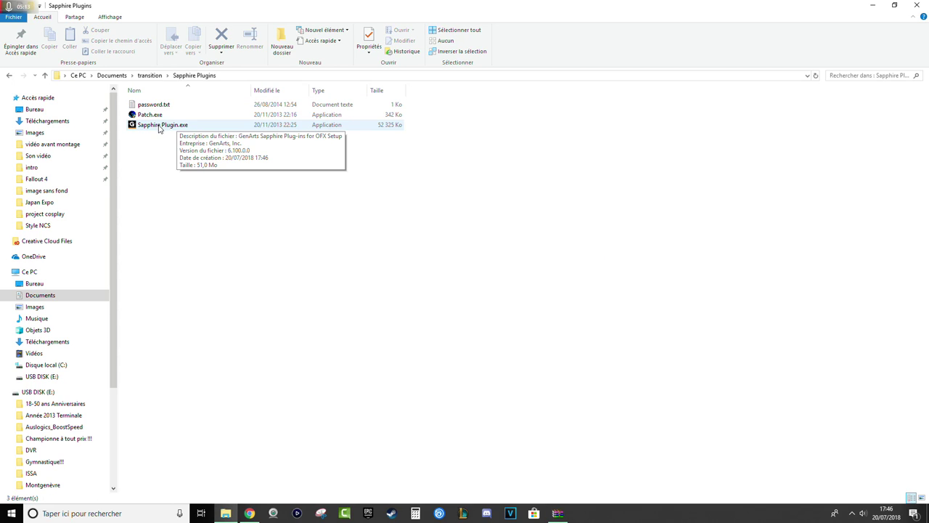
{"action": "double_click", "coordinate": [161, 126]}
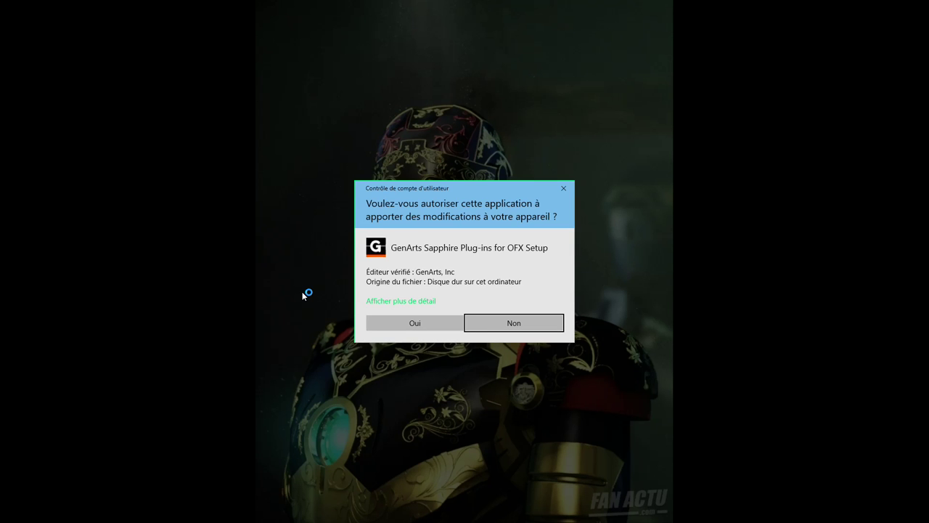
{"action": "left_click", "coordinate": [403, 326]}
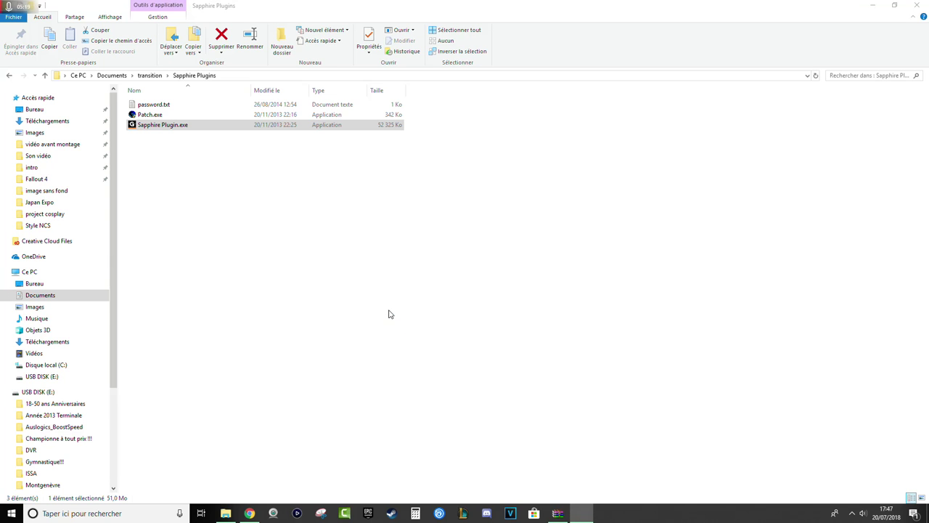
{"action": "left_click", "coordinate": [515, 335]}
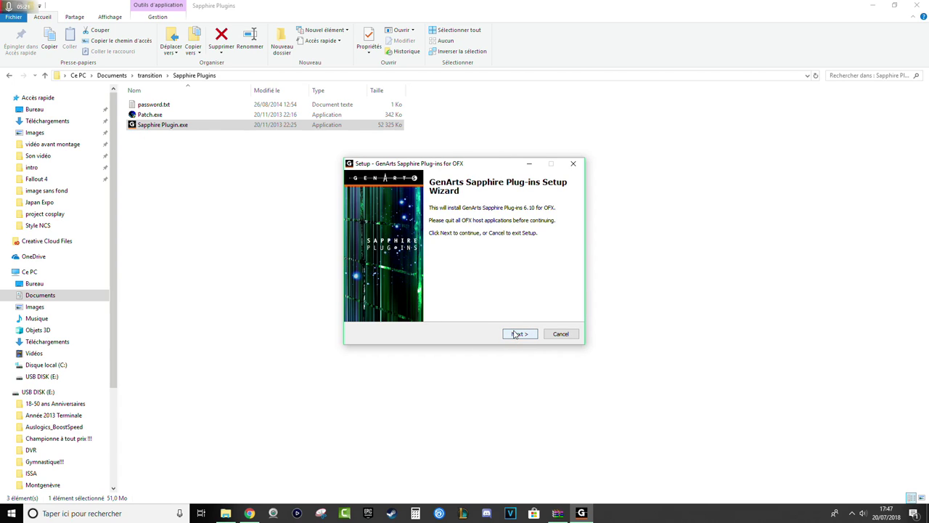
{"action": "left_click", "coordinate": [516, 334]}
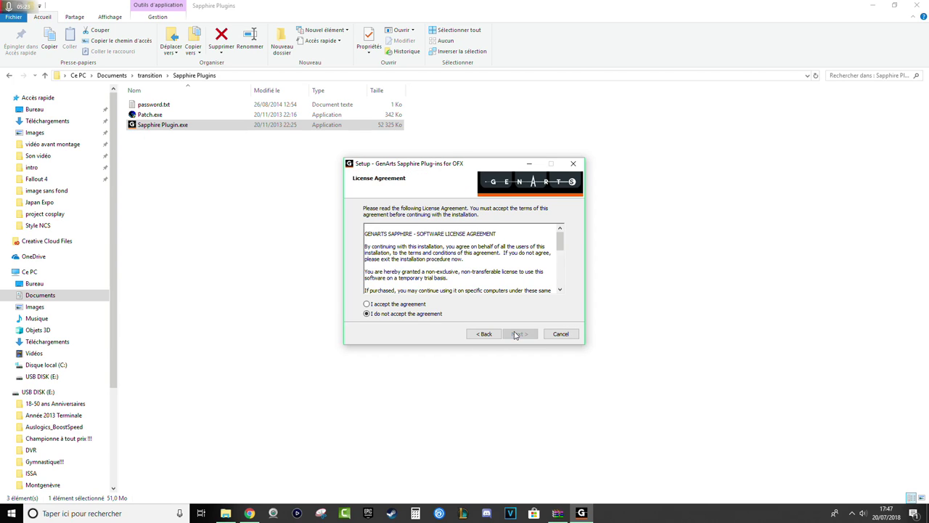
{"action": "left_click", "coordinate": [367, 304]}
{"action": "left_click", "coordinate": [518, 334]}
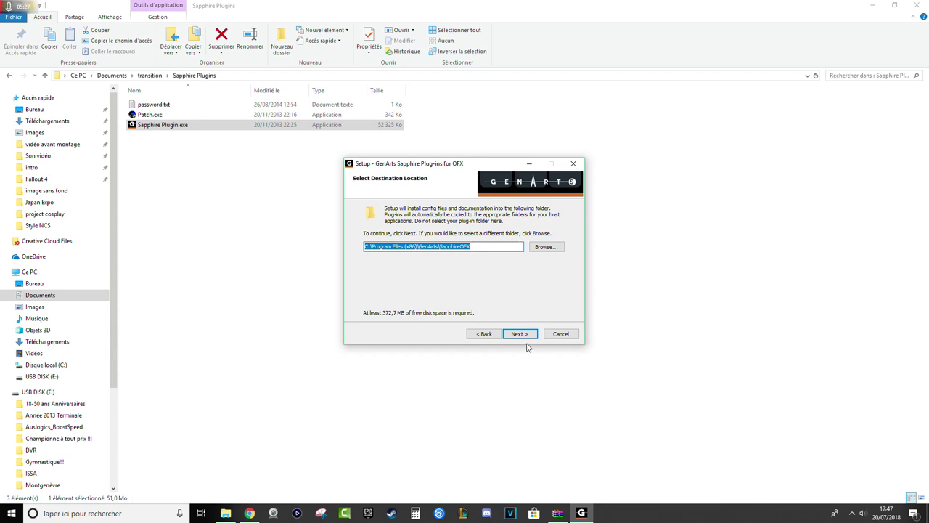
- Install the Sapphire plug-ins in the default destination folder, completing the installation without entering a license
{"action": "left_click", "coordinate": [521, 336]}
{"action": "left_click", "coordinate": [526, 335]}
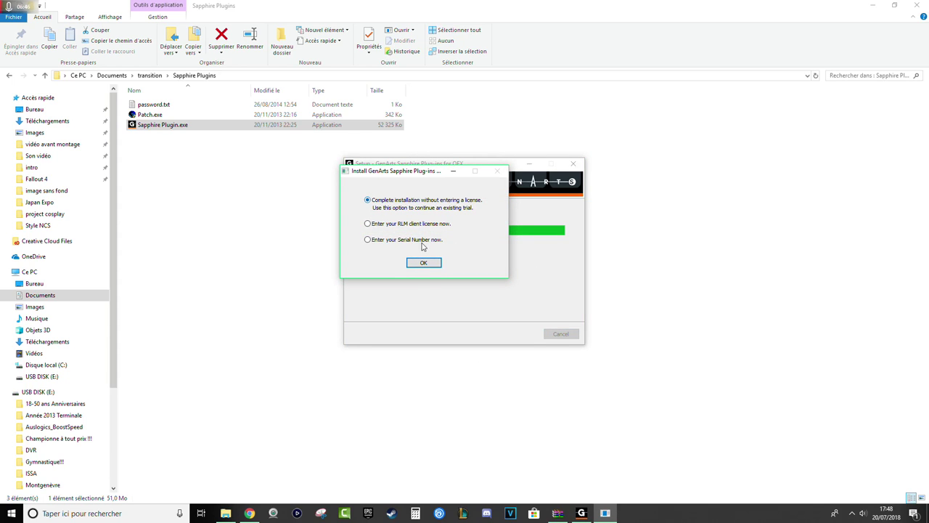
{"action": "left_click", "coordinate": [422, 263]}
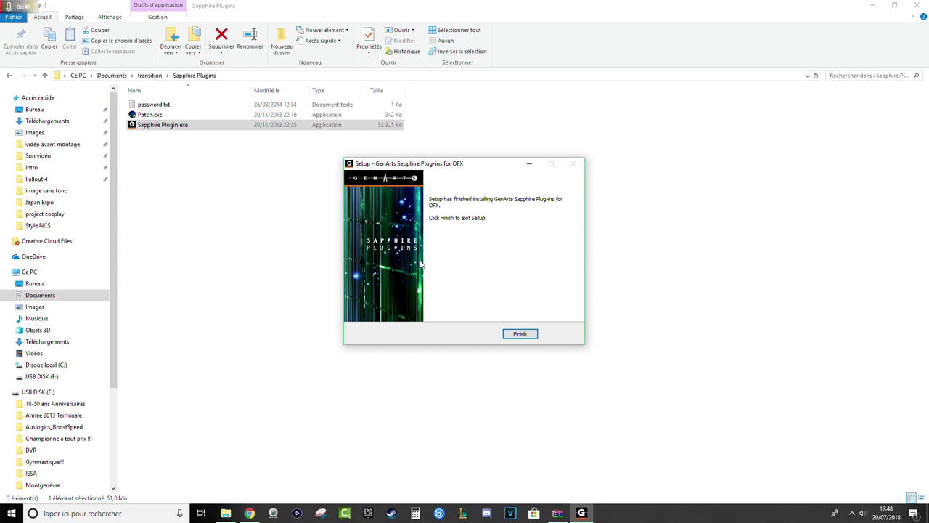
{"action": "left_click", "coordinate": [520, 334]}
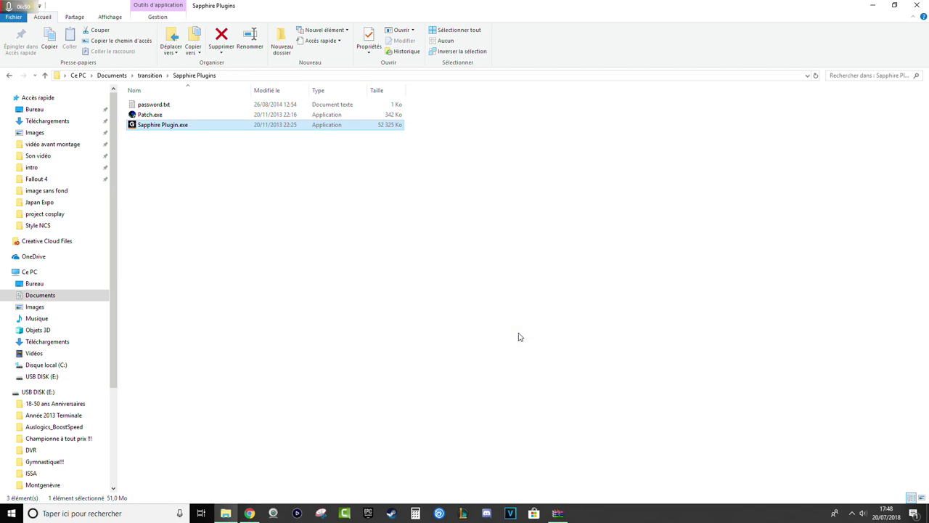
- Run Patch.exe from the Sapphire Plugins folder and allow it to make changes to the computer
{"action": "double_click", "coordinate": [160, 114]}
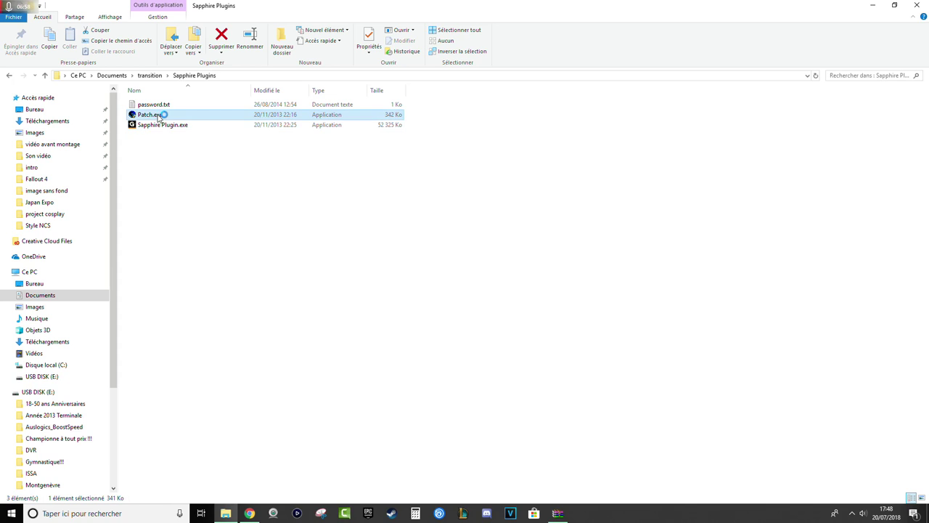
{"action": "key", "text": "Left"}
{"action": "key", "text": "Return"}
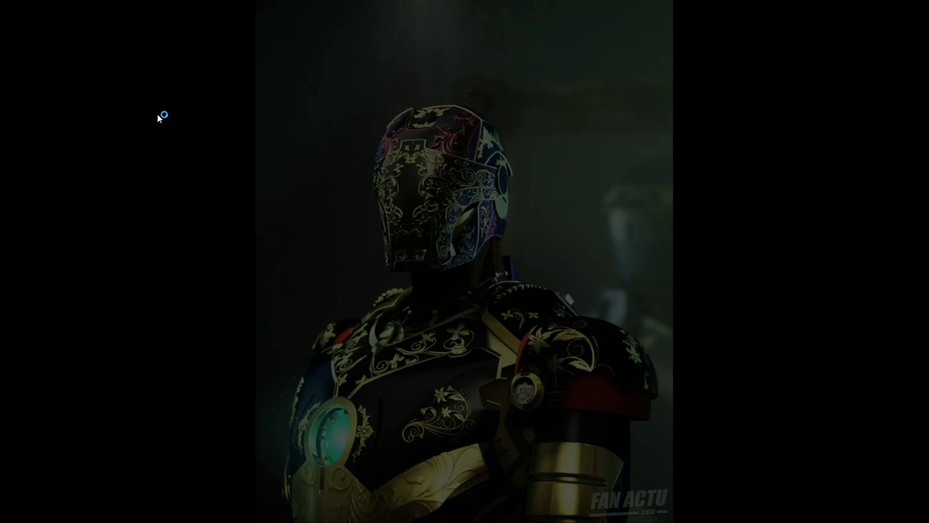
{"action": "left_click", "coordinate": [532, 297]}
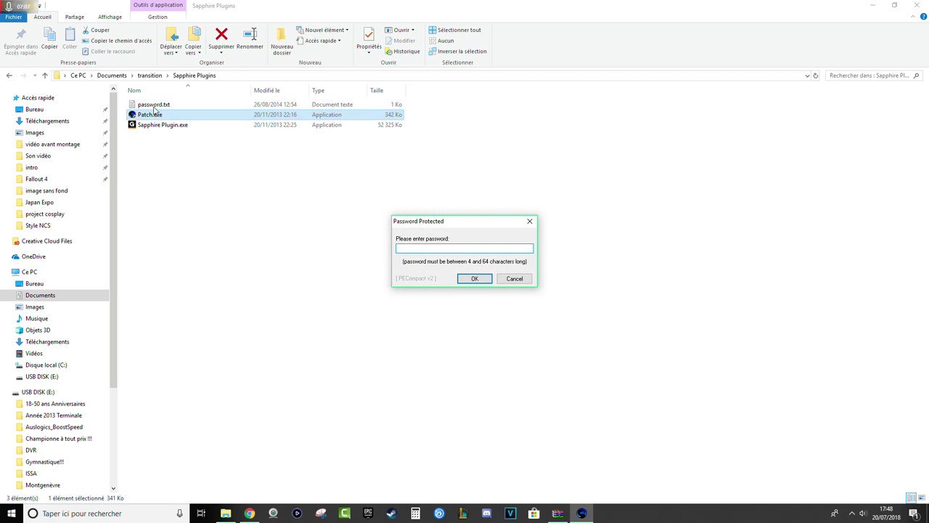
- Open password.txt in the Sapphire Plugins folder and copy the patch password from it
{"action": "left_click", "coordinate": [155, 106]}
{"action": "double_click", "coordinate": [155, 106]}
{"action": "left_click_drag", "start_coordinate": [355, 164], "coordinate": [71, 132]}
{"action": "left_click", "coordinate": [506, 204]}
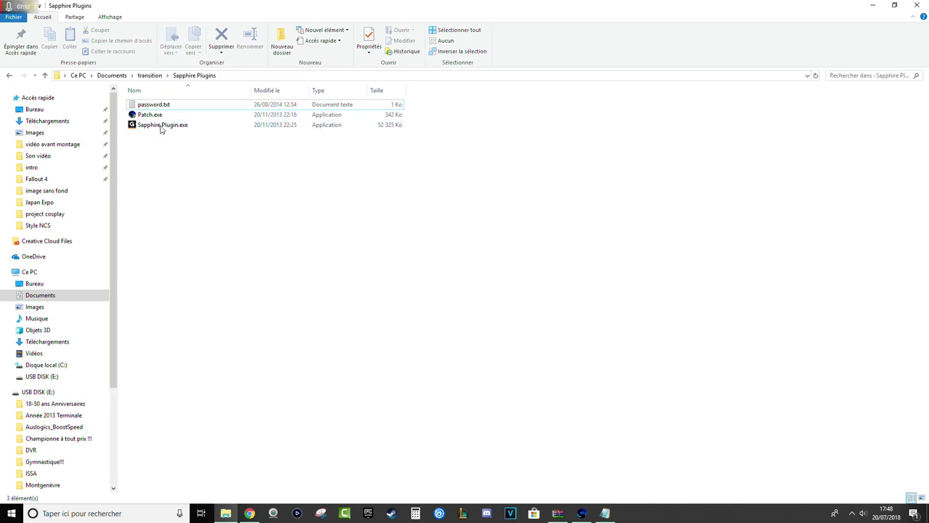
- Enter the copied password in the patch's password prompt, apply the Sapphire OFX patch and close the patcher
{"action": "left_click", "coordinate": [581, 513]}
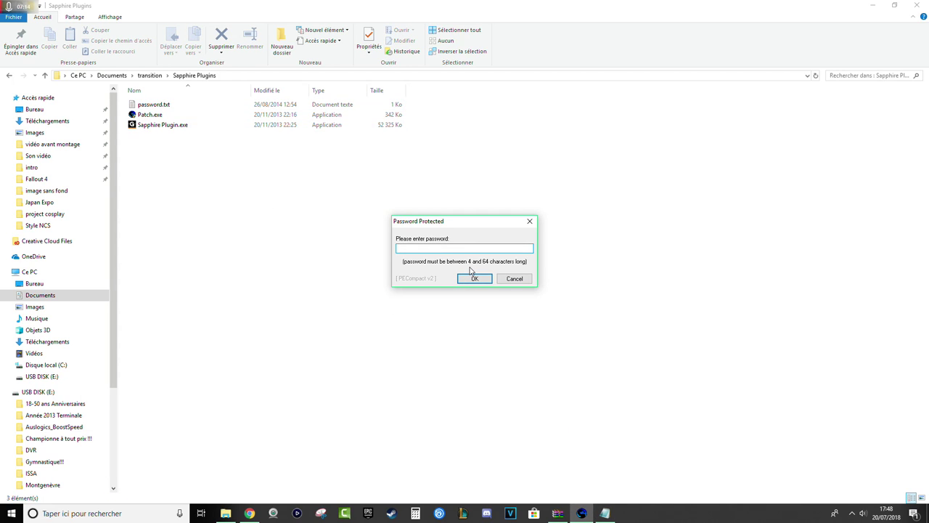
{"action": "key", "text": "ctrl+v"}
{"action": "left_click", "coordinate": [474, 278]}
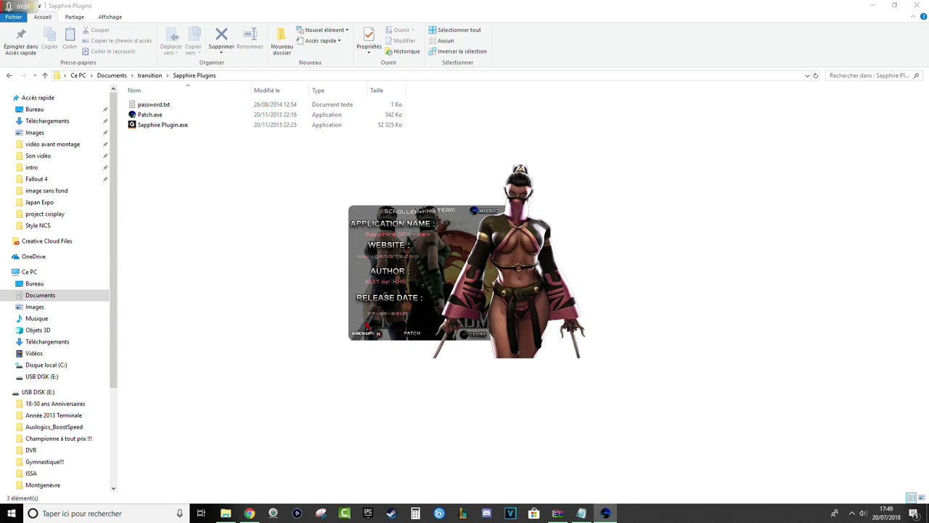
{"action": "left_click", "coordinate": [404, 336]}
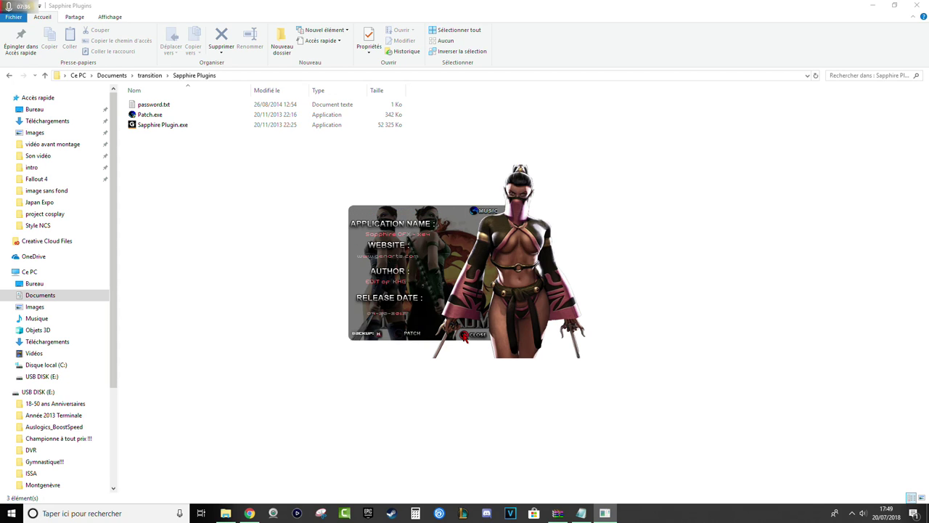
{"action": "left_click", "coordinate": [465, 335]}
- Extract the Magic Bullet Suite installer from CCDownload (1).zip into the Sapphire Plugins folder and launch it with permission to make changes
{"action": "mouse_move", "coordinate": [254, 515]}
{"action": "left_click", "coordinate": [251, 513]}
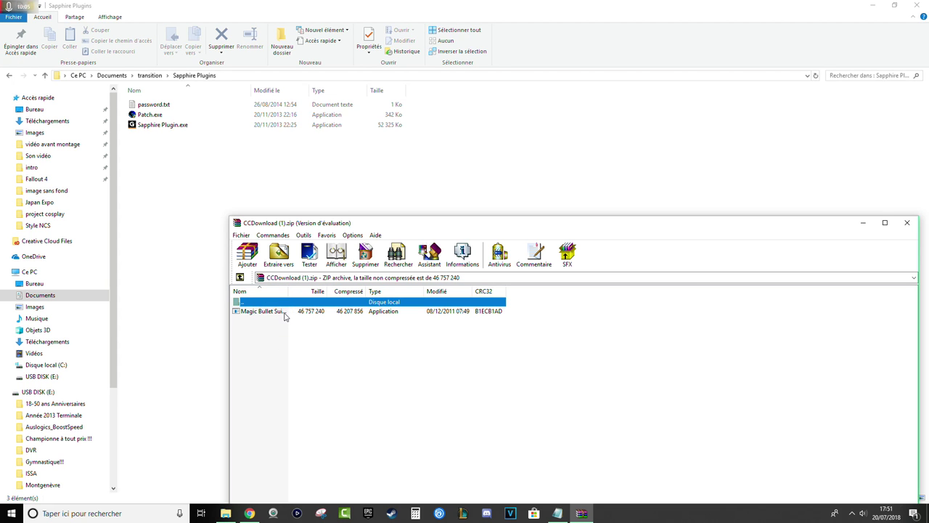
{"action": "left_click", "coordinate": [285, 313]}
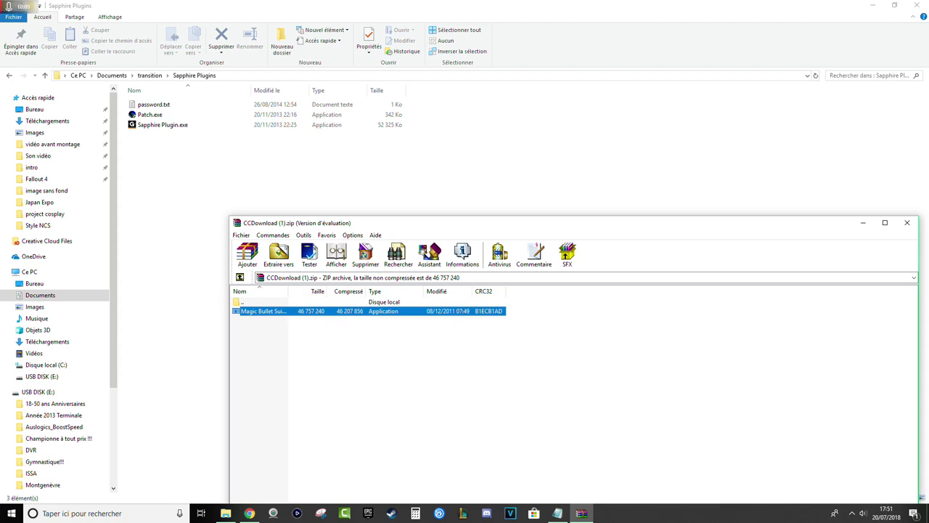
{"action": "left_click_drag", "start_coordinate": [285, 311], "coordinate": [208, 194]}
{"action": "double_click", "coordinate": [179, 106]}
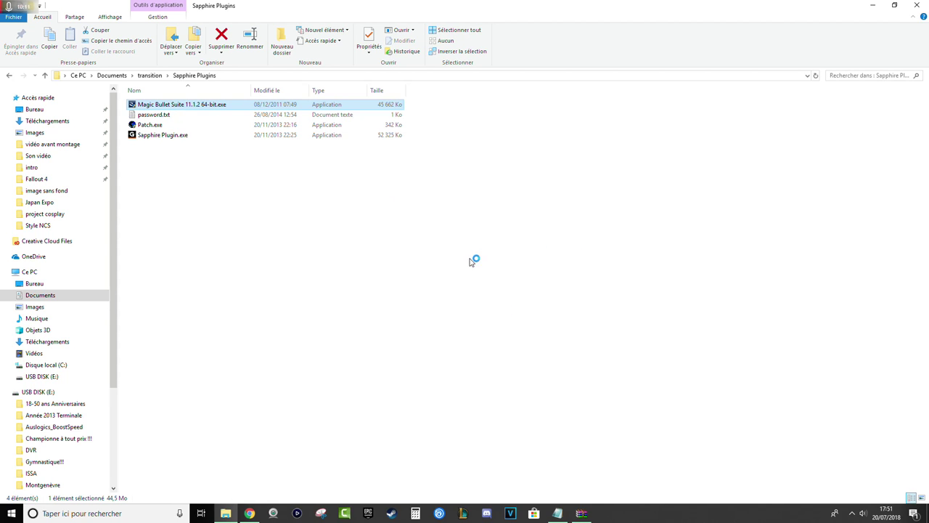
{"action": "key", "text": "alt+o"}
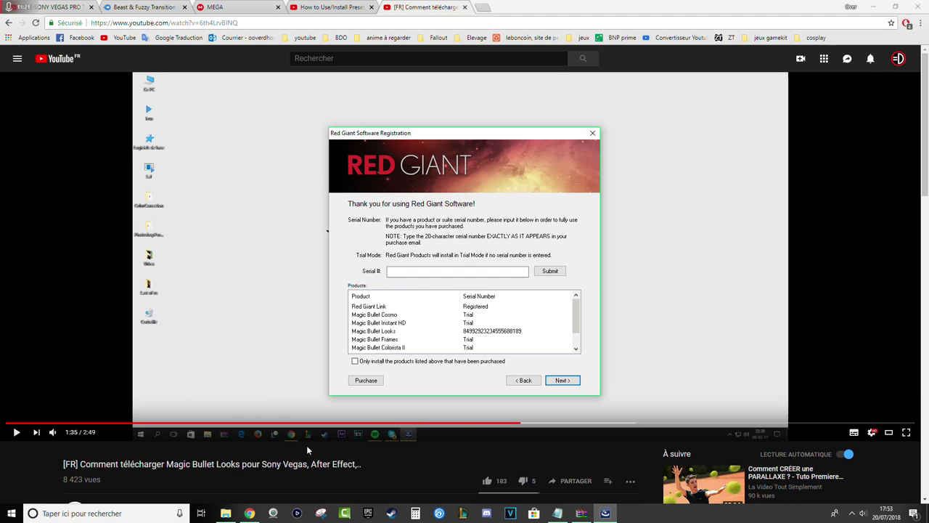
- Copy the Magic Bullet Looks serial key from the YouTube video's description
{"action": "scroll", "coordinate": [298, 449], "scroll_direction": "down", "scroll_amount": 2}
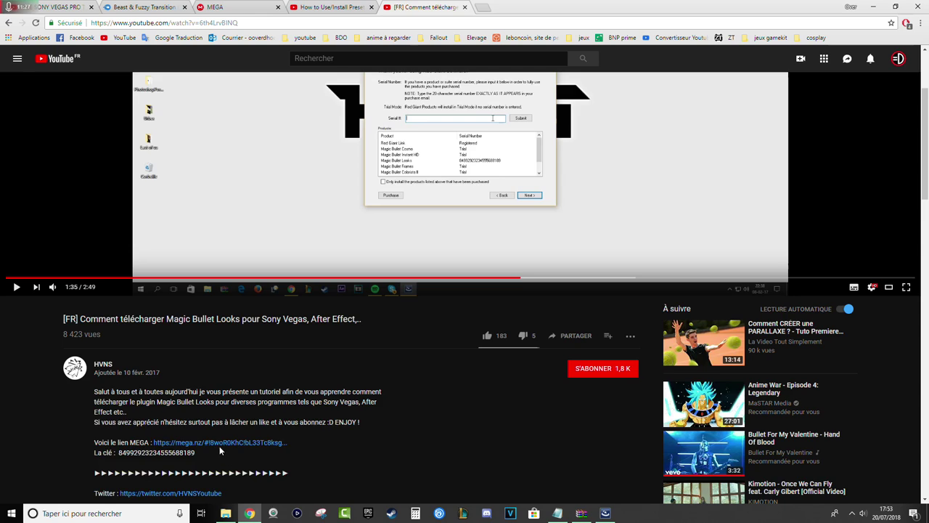
{"action": "scroll", "coordinate": [221, 450], "scroll_direction": "down", "scroll_amount": 1}
{"action": "double_click", "coordinate": [156, 355]}
{"action": "key", "text": "ctrl+c"}
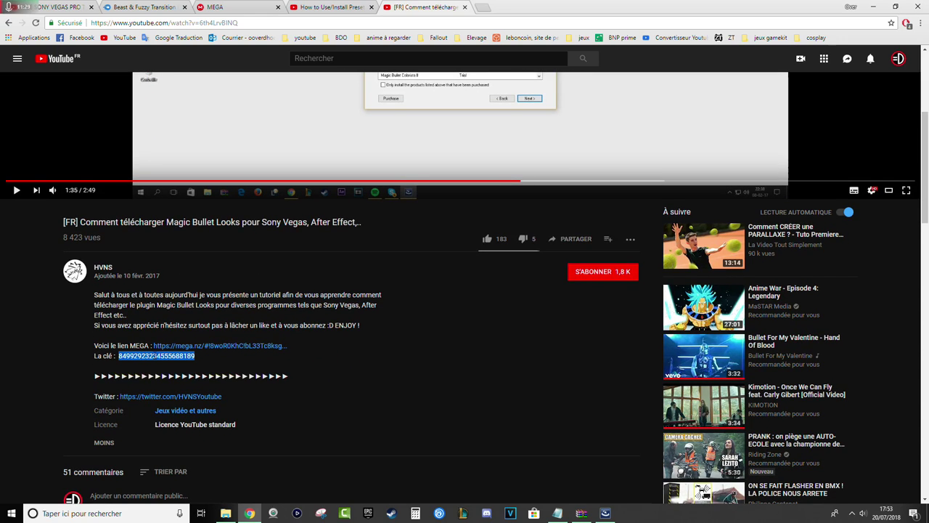
- Paste the serial key into the Serial # field of the Red Giant registration window and complete the registration
{"action": "key", "text": "alt+Tab"}
{"action": "left_click", "coordinate": [447, 271]}
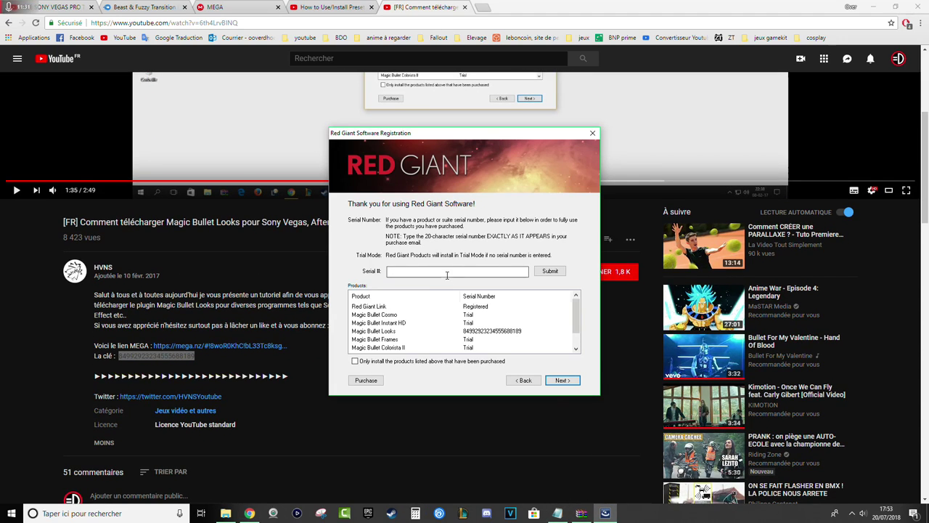
{"action": "key", "text": "ctrl+v"}
{"action": "left_click", "coordinate": [563, 379]}
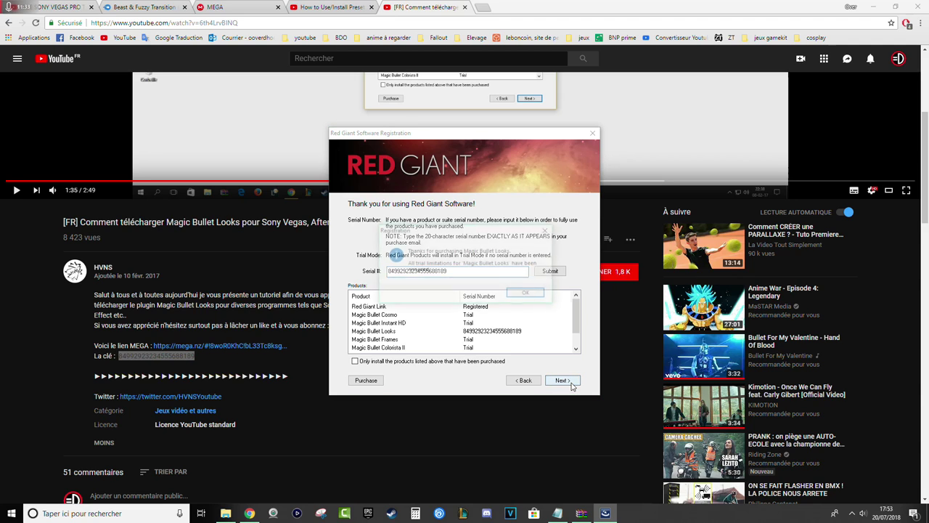
{"action": "left_click", "coordinate": [523, 294]}
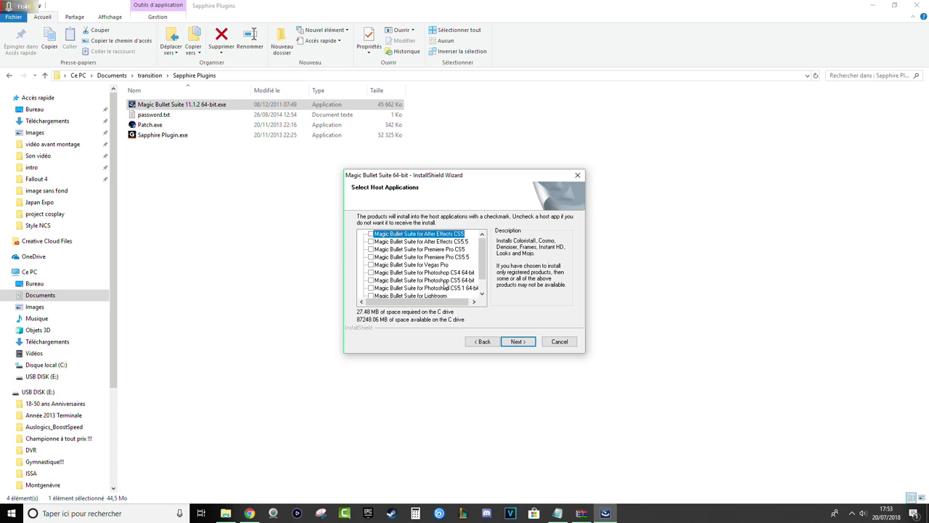
- Select Magic Bullet Suite for Vegas Pro as the host application, run the installation and finish the wizard
{"action": "scroll", "coordinate": [436, 270], "scroll_direction": "down", "scroll_amount": 1}
{"action": "scroll", "coordinate": [436, 287], "scroll_direction": "up", "scroll_amount": 1}
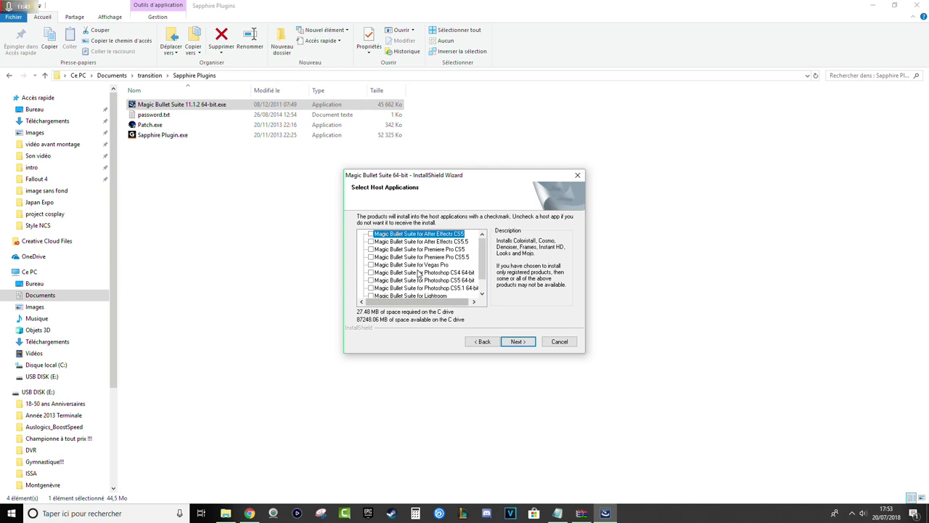
{"action": "left_click", "coordinate": [375, 265]}
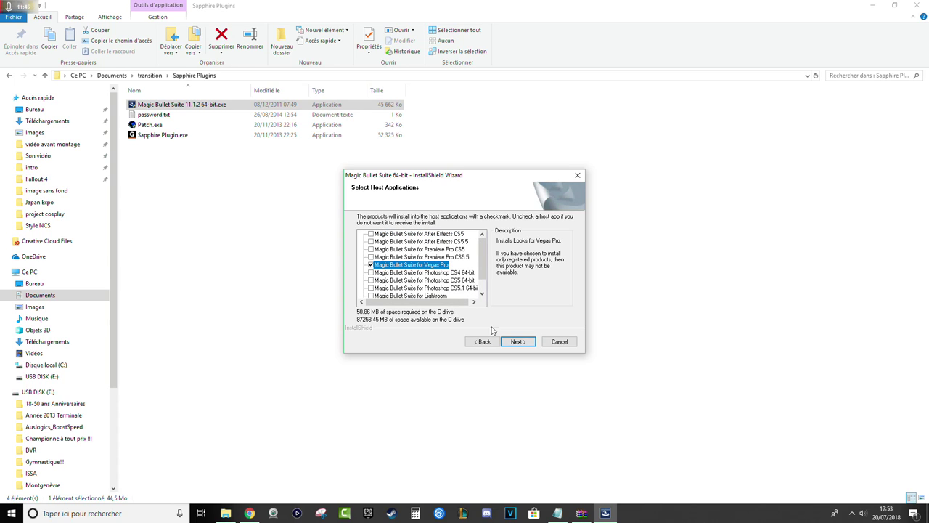
{"action": "left_click", "coordinate": [518, 342]}
{"action": "left_click", "coordinate": [533, 342]}
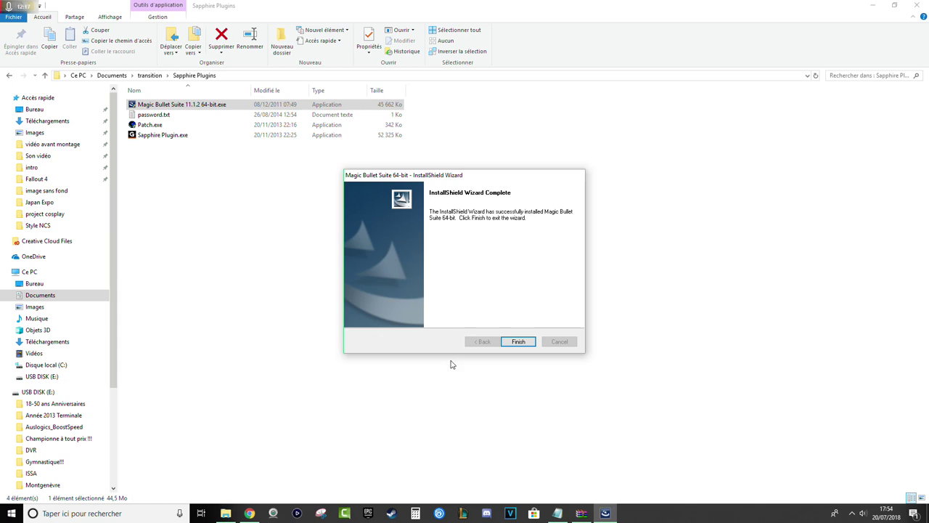
{"action": "left_click", "coordinate": [519, 341]}
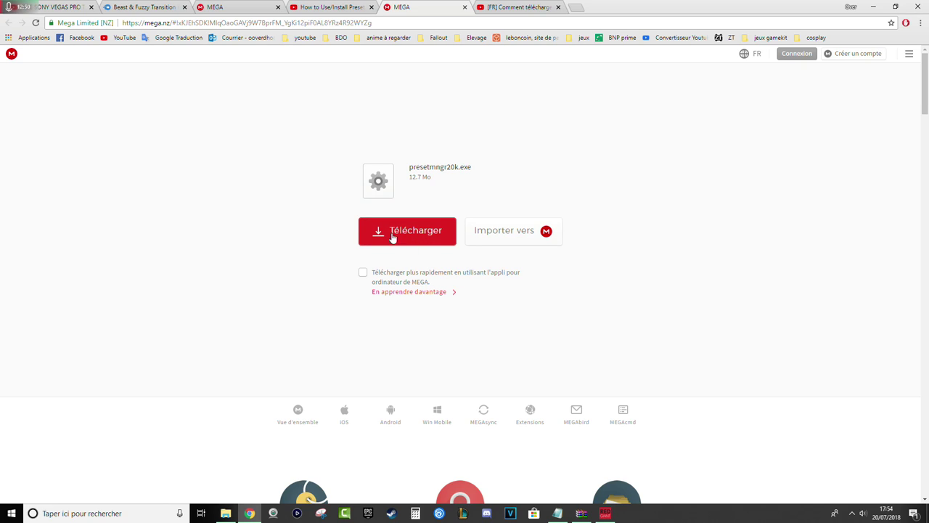
- Download presetmngr20k.exe from MEGA, launch it with permission to make changes and accept the Preset Manager 2.0k license agreement
{"action": "left_click", "coordinate": [406, 230]}
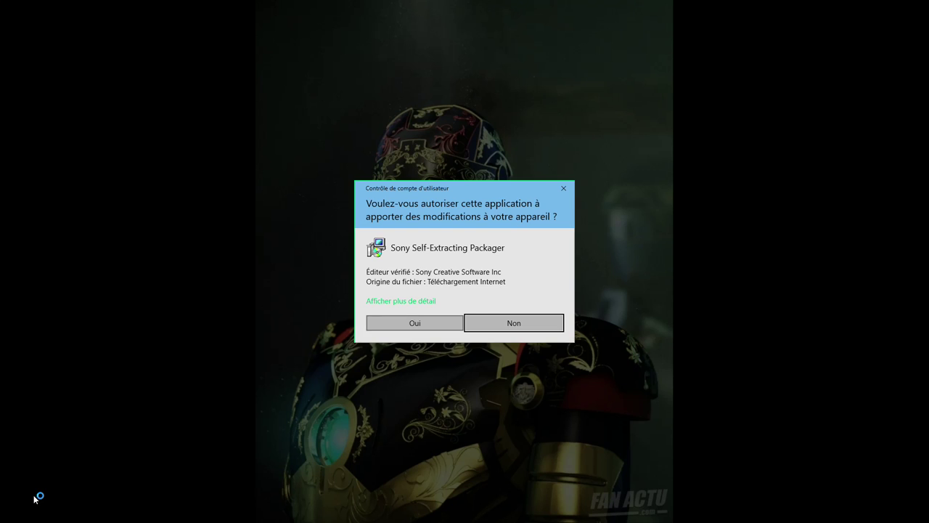
{"action": "left_click", "coordinate": [415, 322]}
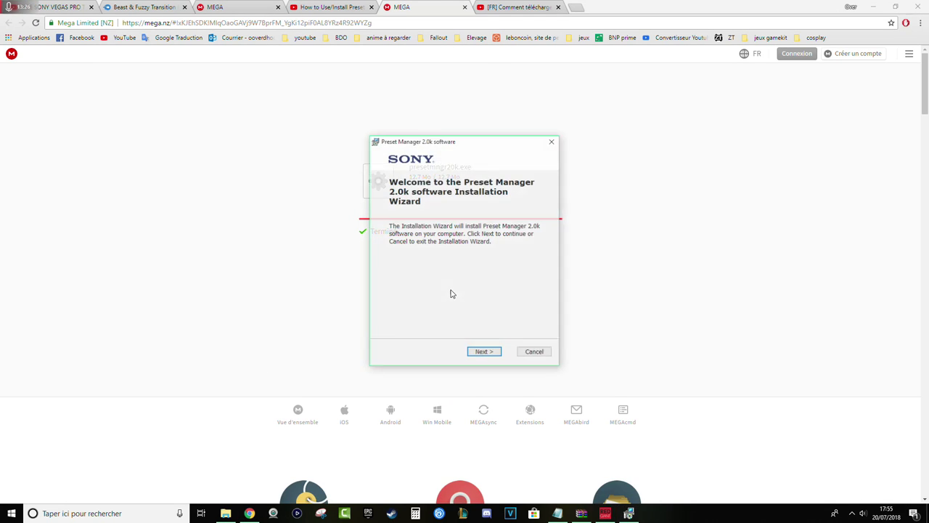
{"action": "left_click", "coordinate": [484, 352]}
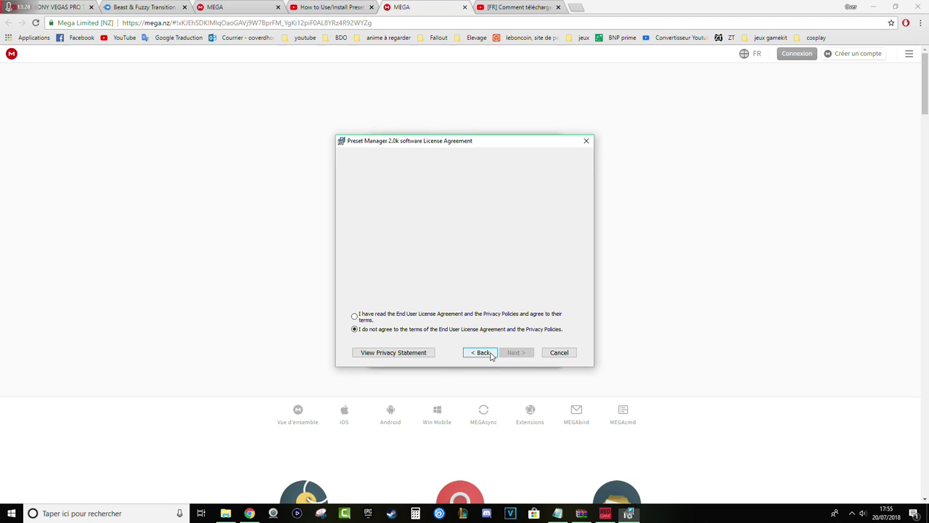
{"action": "left_click", "coordinate": [356, 319]}
{"action": "left_click", "coordinate": [514, 352]}
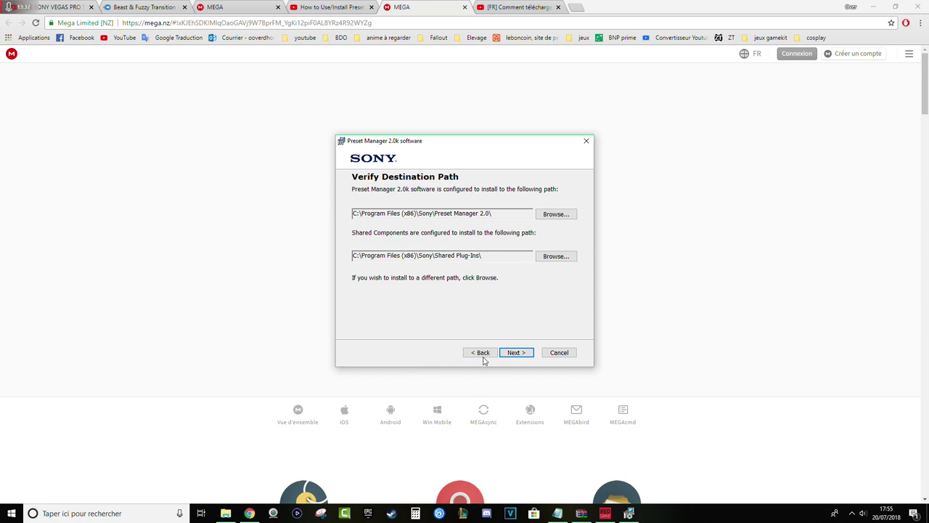
- Install Preset Manager 2.0k to the default destination paths with a desktop shortcut and finish the wizard
{"action": "left_click", "coordinate": [522, 352]}
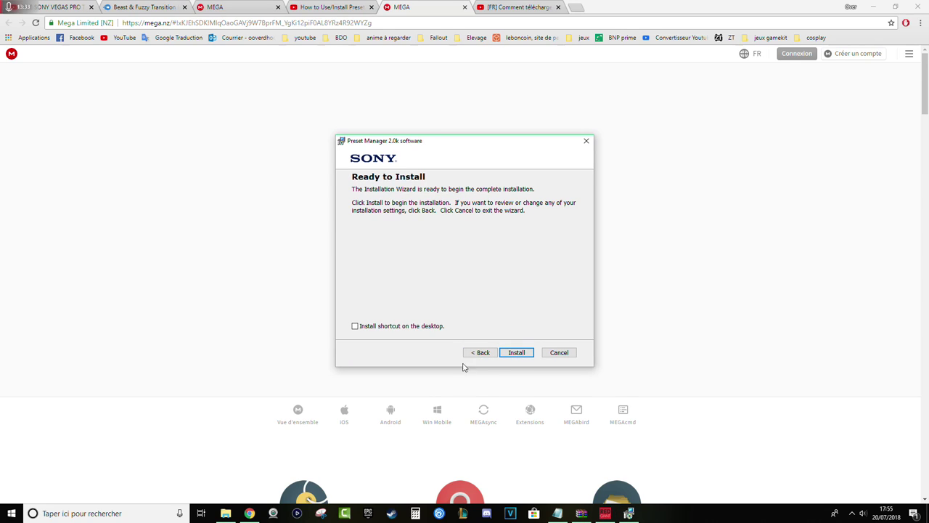
{"action": "left_click", "coordinate": [356, 327]}
{"action": "left_click", "coordinate": [516, 352]}
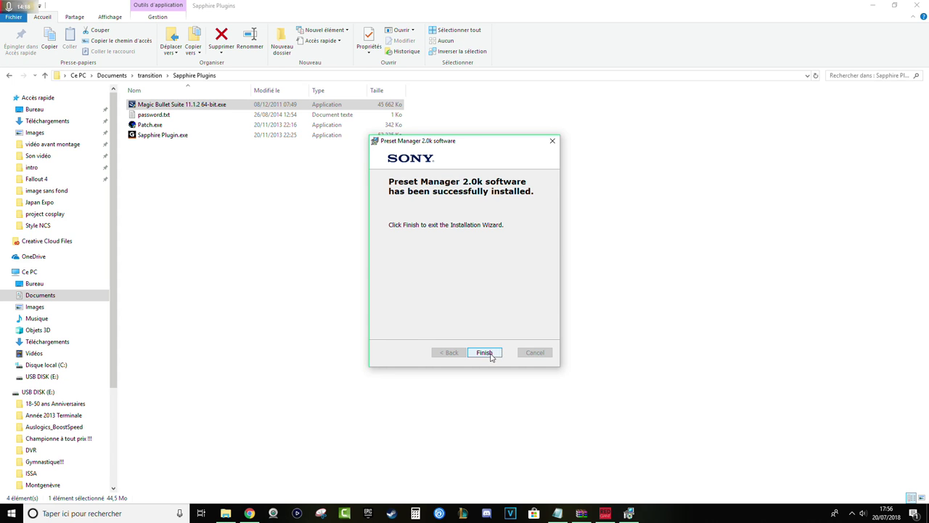
{"action": "left_click", "coordinate": [485, 352]}
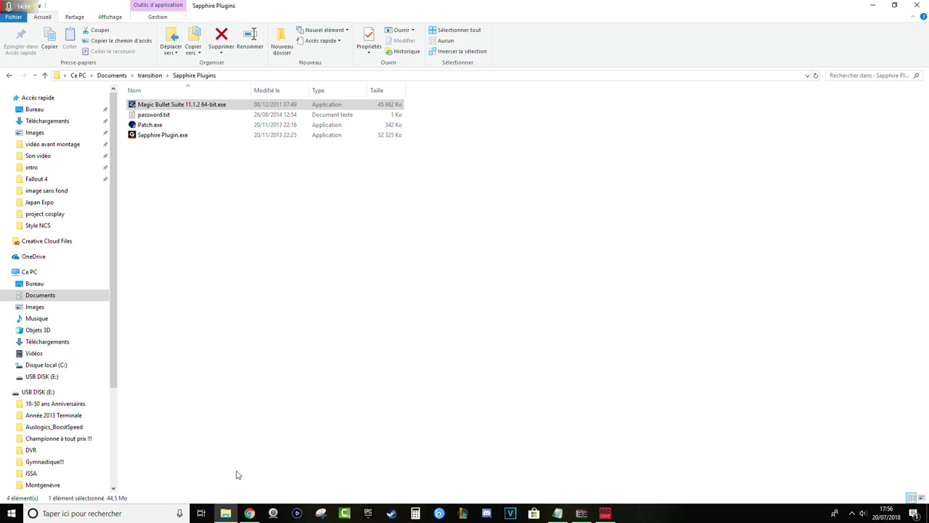
- Download the Beast & Fuzzy Transition Pack from the MediaFire link in the description of the FREE SONY VEGAS PRO TRANSITION PACK!! YouTube video
{"action": "left_click", "coordinate": [249, 513]}
{"action": "left_click", "coordinate": [191, 391]}
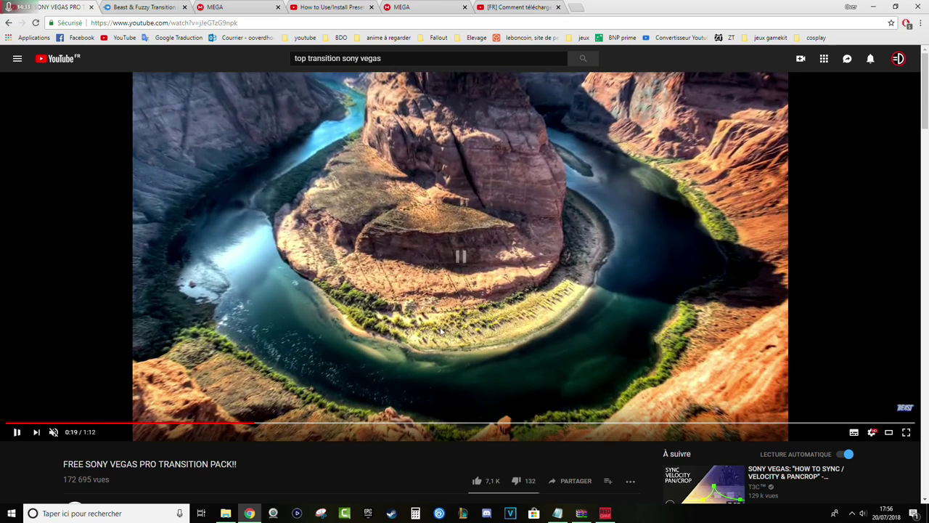
{"action": "scroll", "coordinate": [440, 330], "scroll_direction": "down", "scroll_amount": 3}
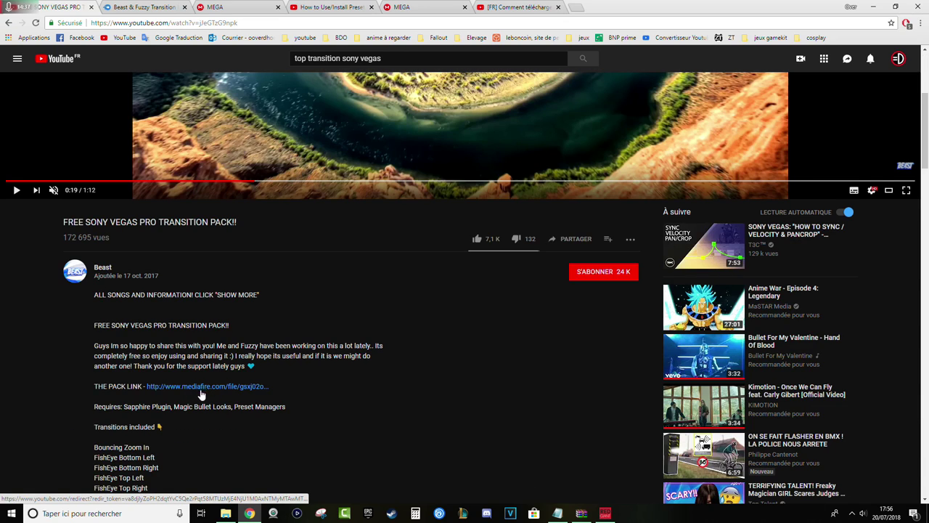
{"action": "left_click", "coordinate": [207, 390]}
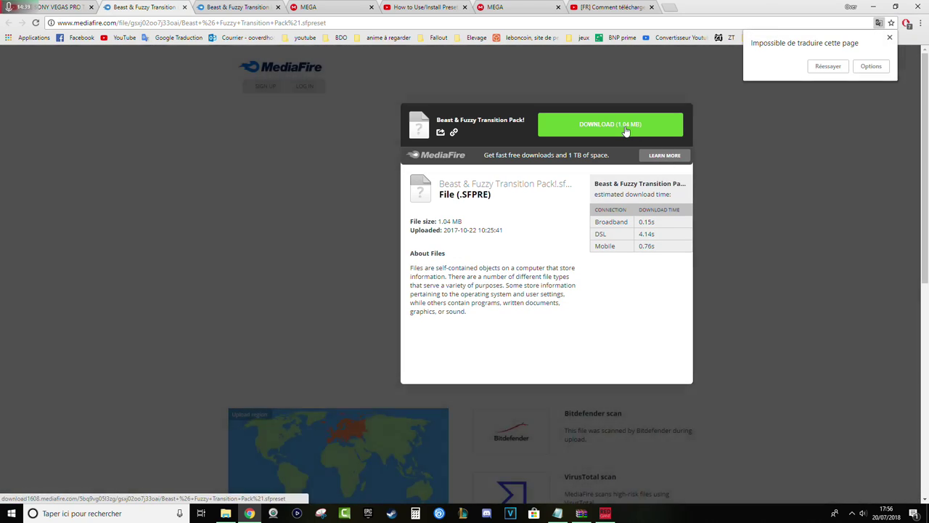
{"action": "left_click", "coordinate": [626, 130]}
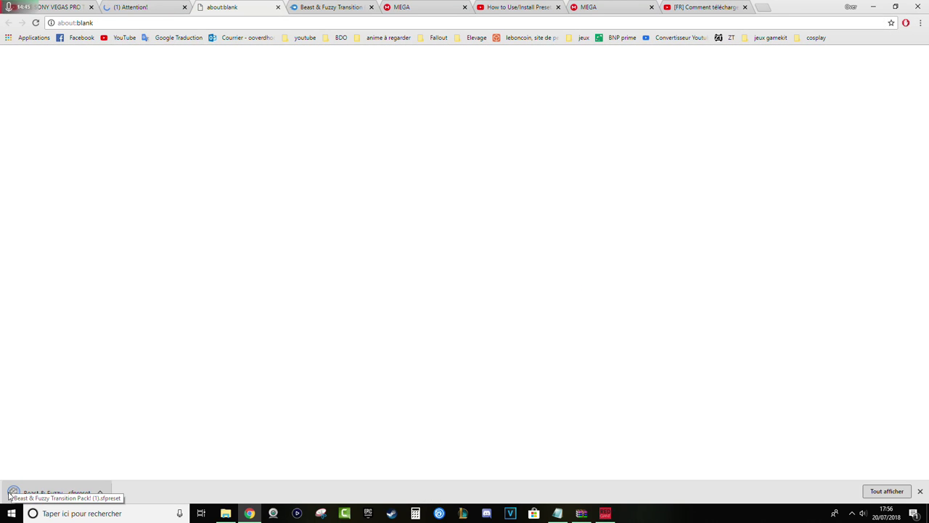
- Open the downloaded Beast & Fuzzy Transition Pack! (1).sfpreset in Preset Manager and import its presets to the system, overwriting all existing ones
{"action": "left_click", "coordinate": [41, 493]}
{"action": "left_click_drag", "start_coordinate": [417, 108], "coordinate": [450, 133]}
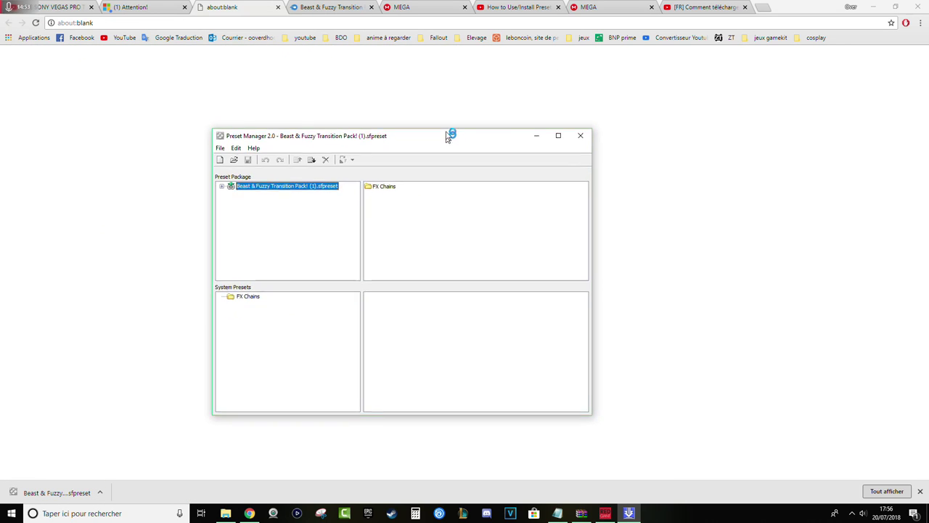
{"action": "left_click", "coordinate": [311, 151]}
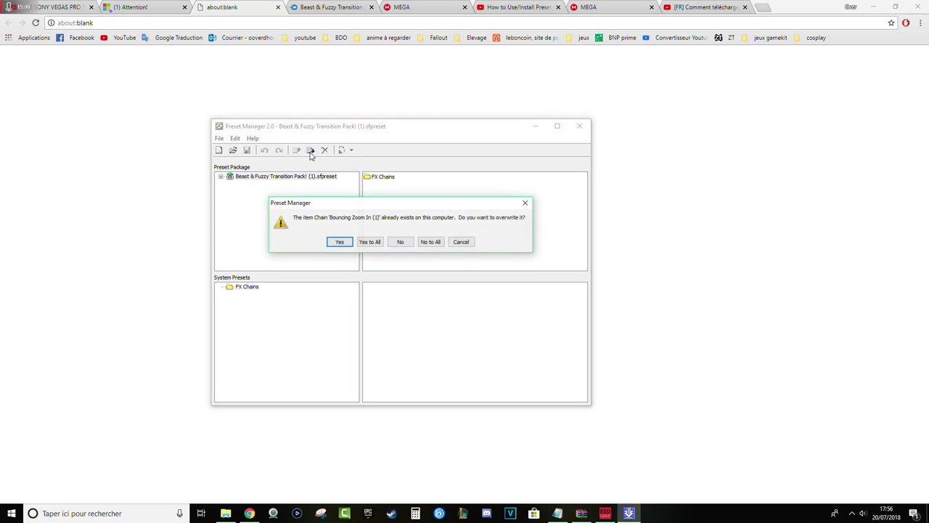
{"action": "left_click", "coordinate": [369, 243]}
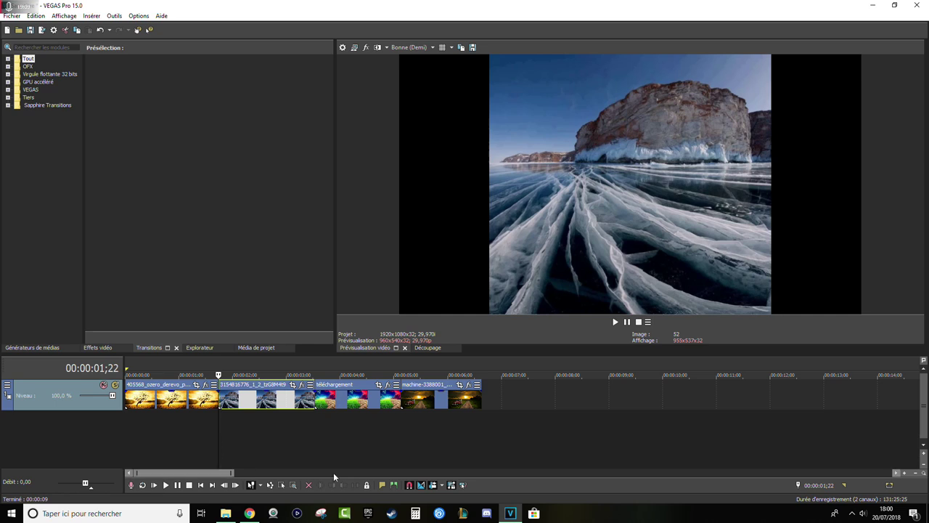
- In VEGAS Pro, apply S_DissolveShake from the Sapphire Transitions between the first and second clips, overlapping them by about one second
{"action": "left_click", "coordinate": [312, 399]}
{"action": "left_click", "coordinate": [355, 401]}
{"action": "left_click", "coordinate": [277, 401]}
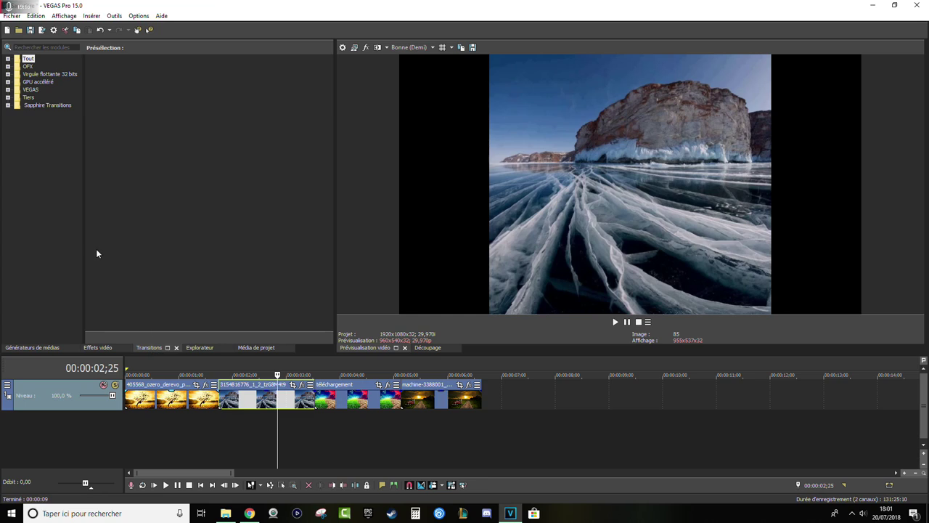
{"action": "left_click", "coordinate": [8, 106]}
{"action": "left_click", "coordinate": [47, 122]}
{"action": "left_click", "coordinate": [51, 97]}
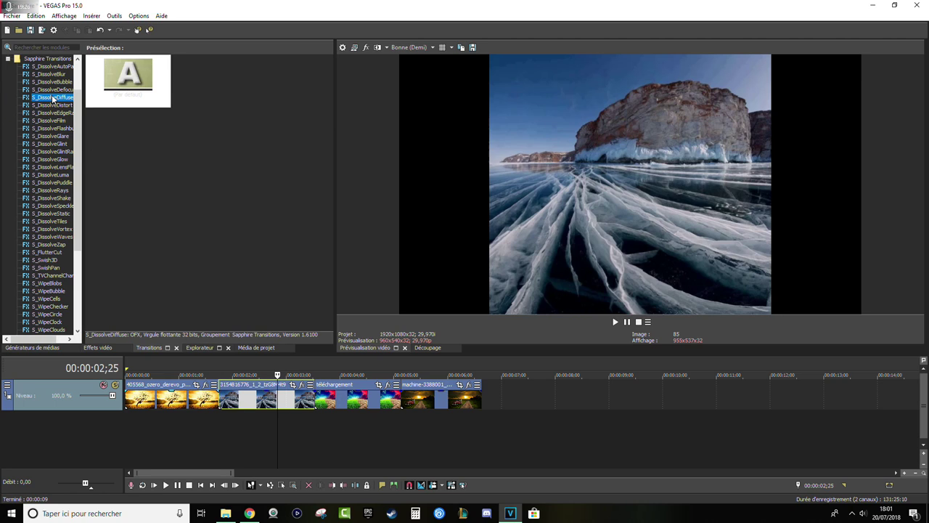
{"action": "left_click", "coordinate": [51, 197]}
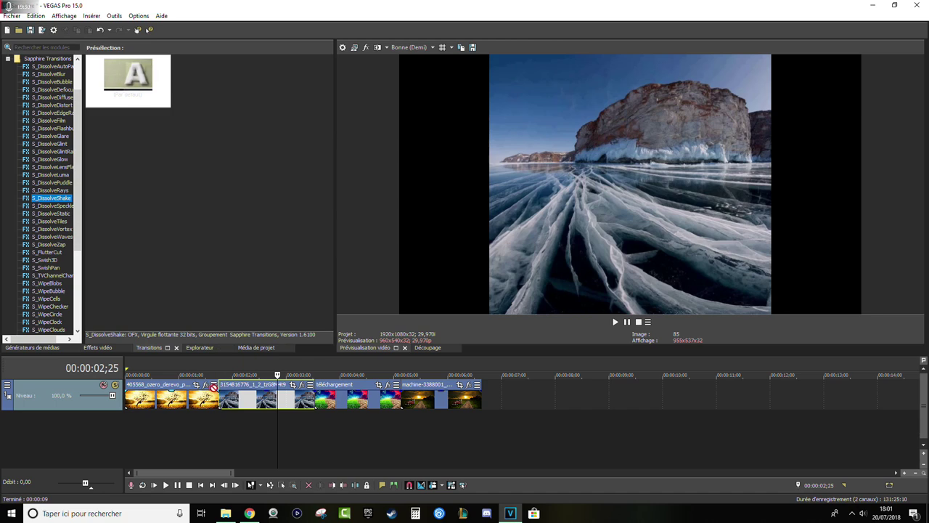
{"action": "left_click_drag", "start_coordinate": [51, 197], "coordinate": [218, 399]}
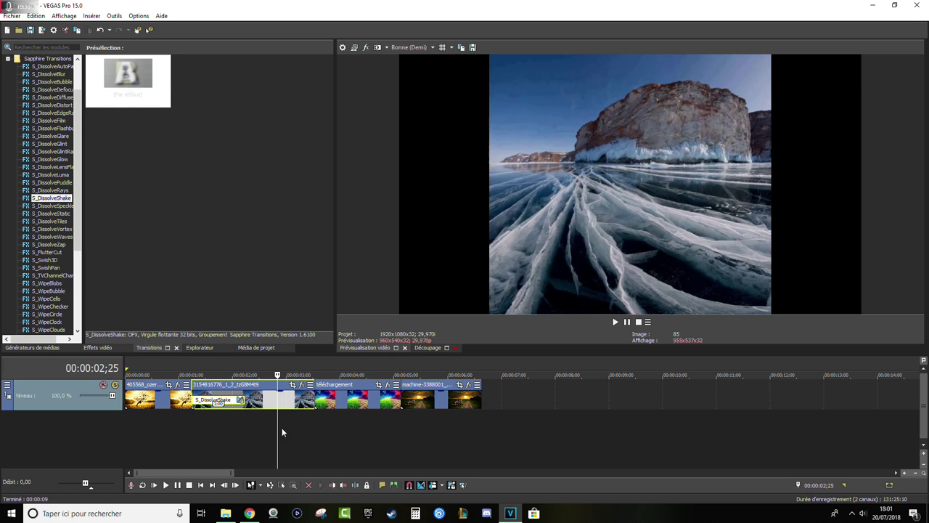
- Play back the timeline to preview the Sapphire transitions and undo all transitions added between the clips
{"action": "left_click", "coordinate": [176, 431]}
{"action": "key", "text": "space"}
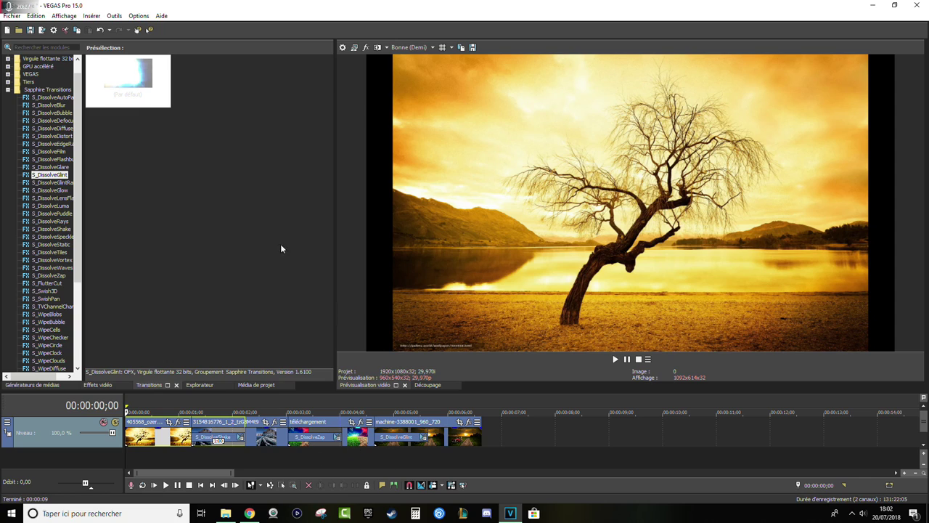
{"action": "key", "text": "ctrl+z"}
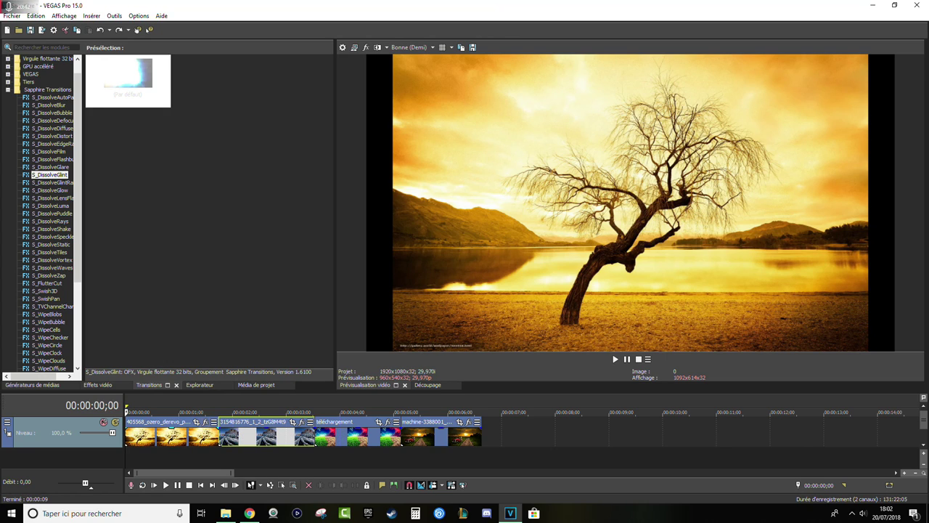
- Place the cursor at 00:00:01;00 in the first clip, the golden tree image, and open the plug-in chooser for its event effects
{"action": "scroll", "coordinate": [344, 427], "scroll_direction": "up", "scroll_amount": 3}
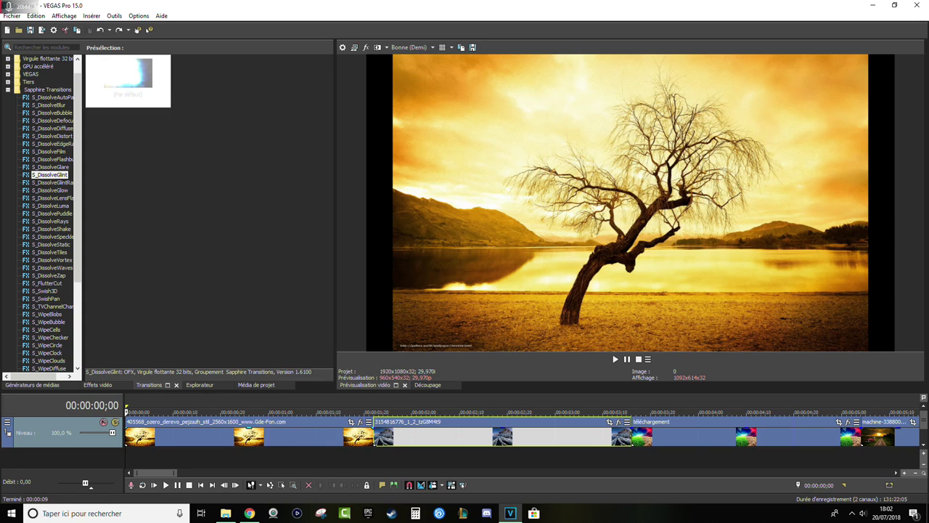
{"action": "left_click", "coordinate": [269, 434]}
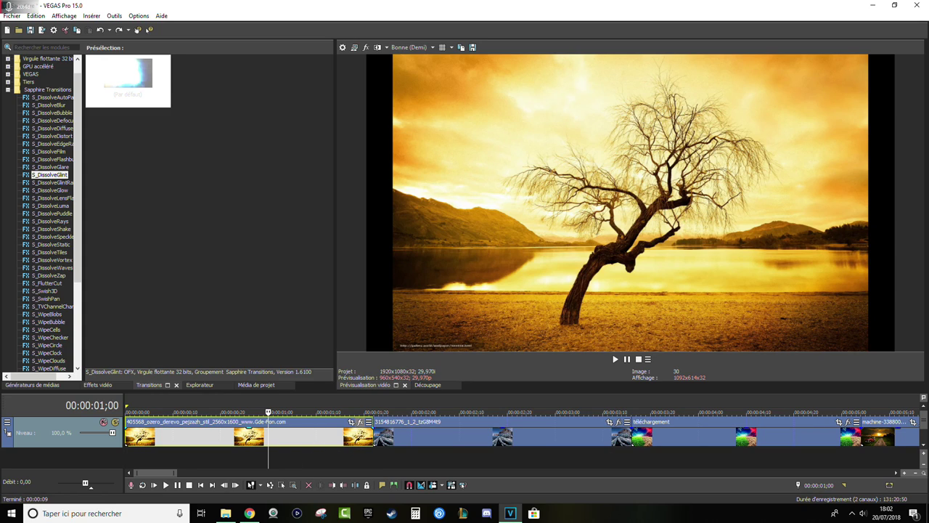
{"action": "left_click", "coordinate": [360, 422]}
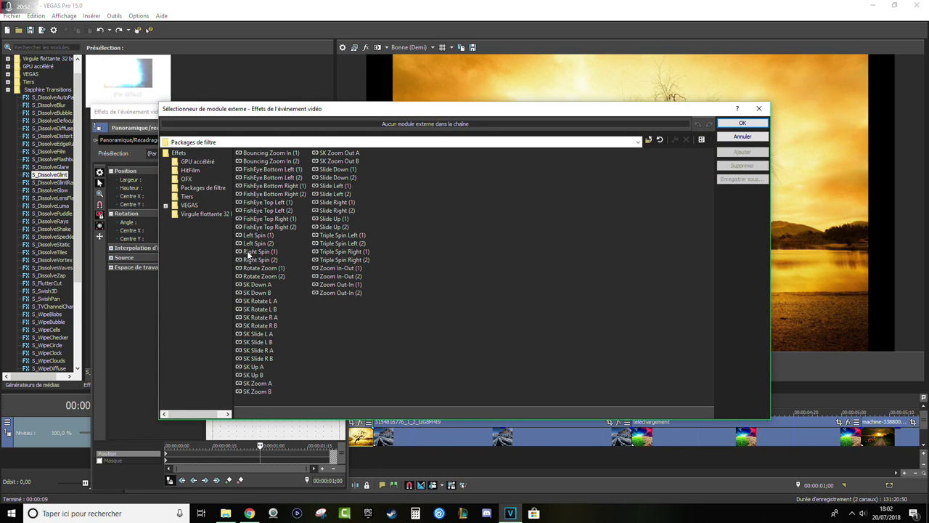
- Look through all plug-ins in the Effets folder of the chooser and reopen the Packages de filtre folder
{"action": "left_click", "coordinate": [226, 141]}
{"action": "key", "text": "ctrl+a"}
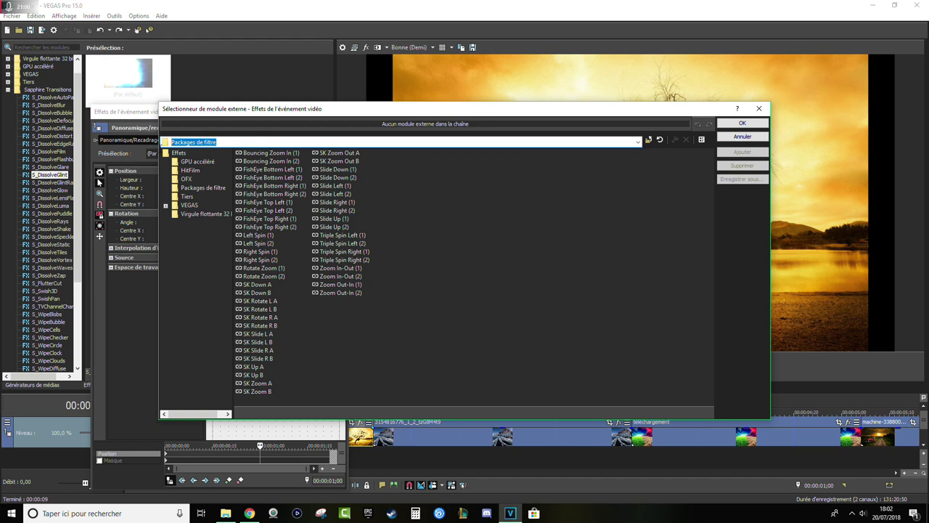
{"action": "key", "text": "BackSpace"}
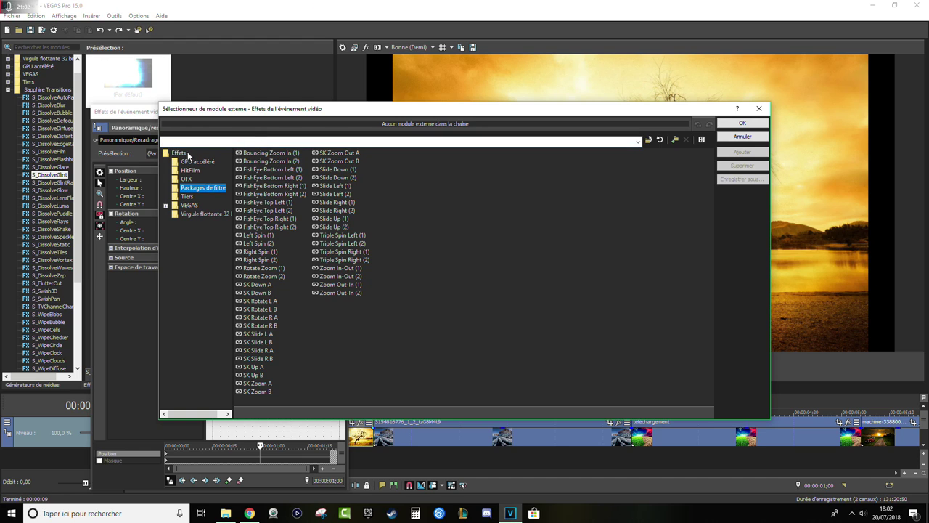
{"action": "left_click", "coordinate": [183, 153]}
{"action": "scroll", "coordinate": [497, 313], "scroll_direction": "down", "scroll_amount": 8}
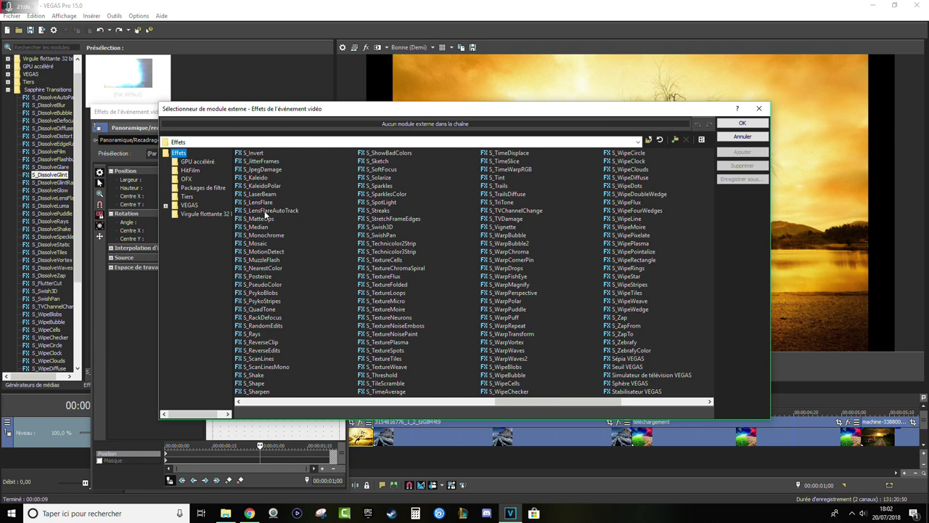
{"action": "scroll", "coordinate": [266, 213], "scroll_direction": "up", "scroll_amount": 2}
{"action": "left_click", "coordinate": [178, 142]}
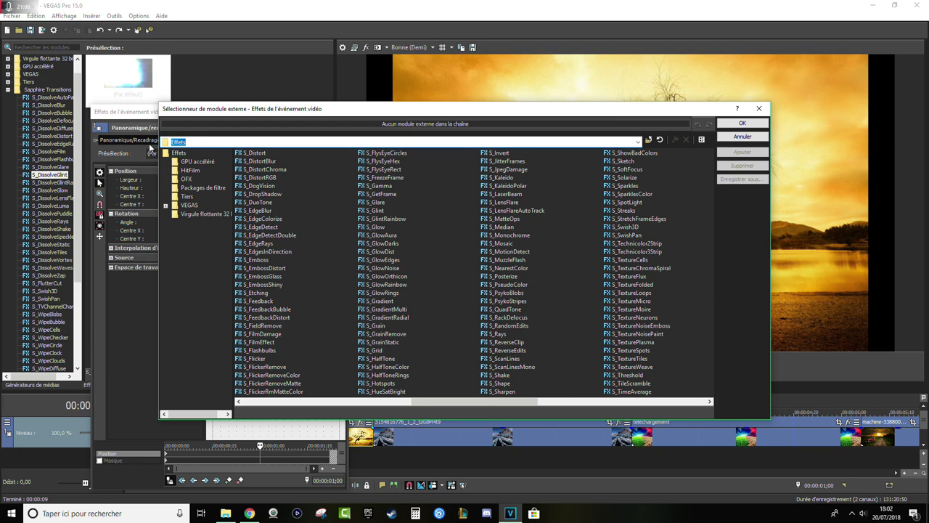
{"action": "type", "text": "packages de filtres"}
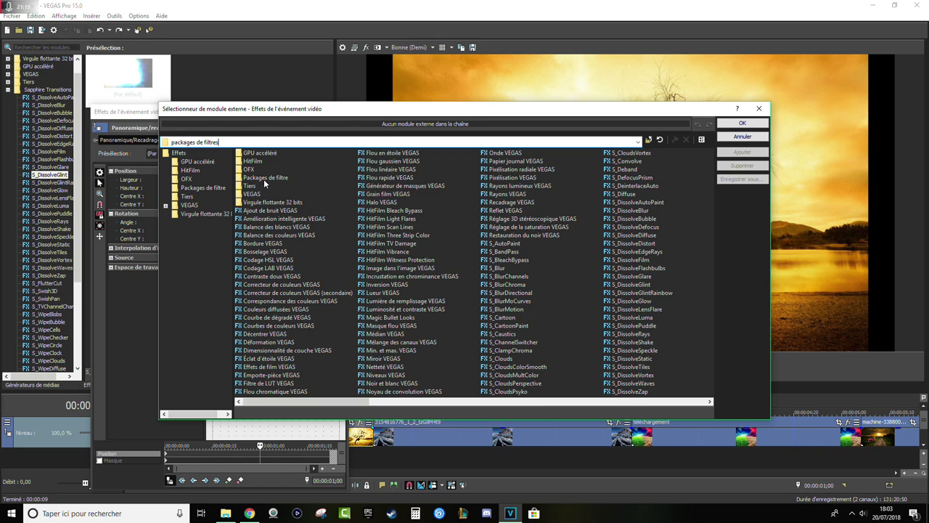
{"action": "left_click", "coordinate": [266, 180]}
{"action": "double_click", "coordinate": [263, 179]}
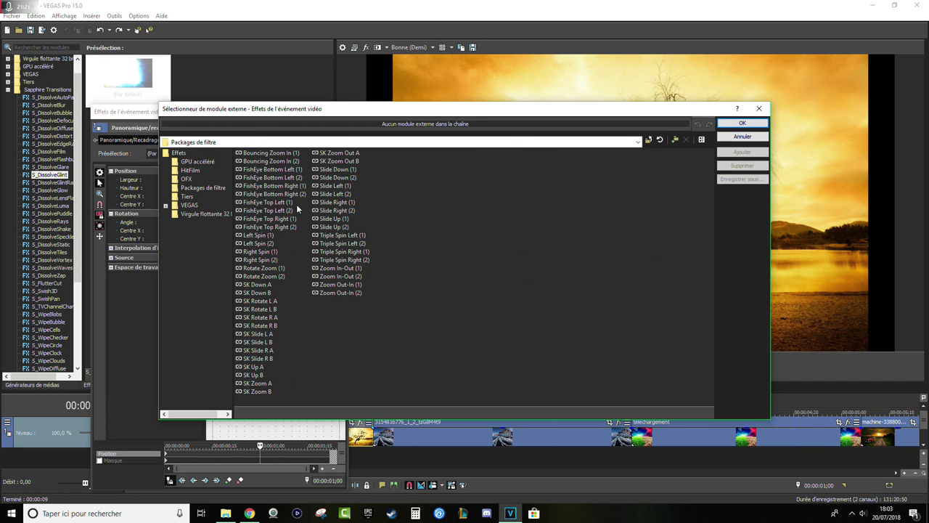
- Add the Bouncing Zoom In (1) filter package to the first clip's effect chain and confirm the chooser
{"action": "left_click", "coordinate": [251, 286]}
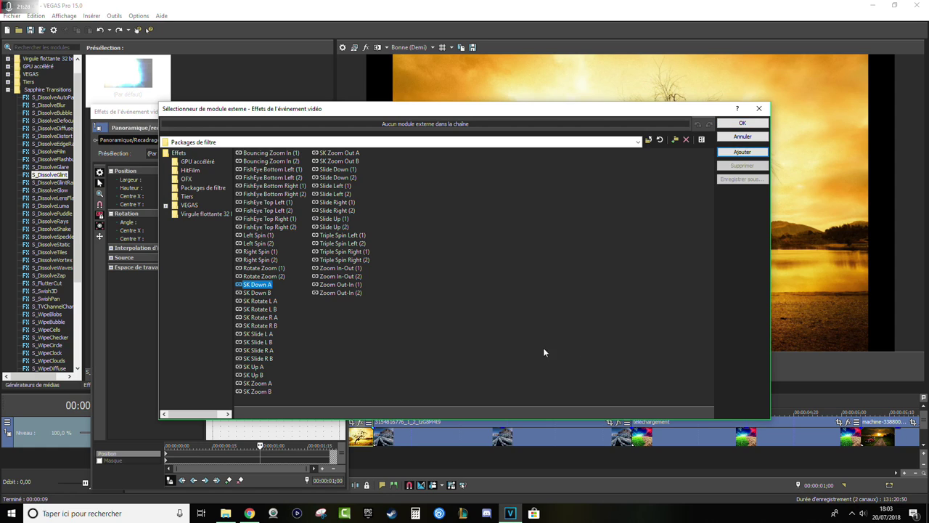
{"action": "left_click", "coordinate": [270, 153]}
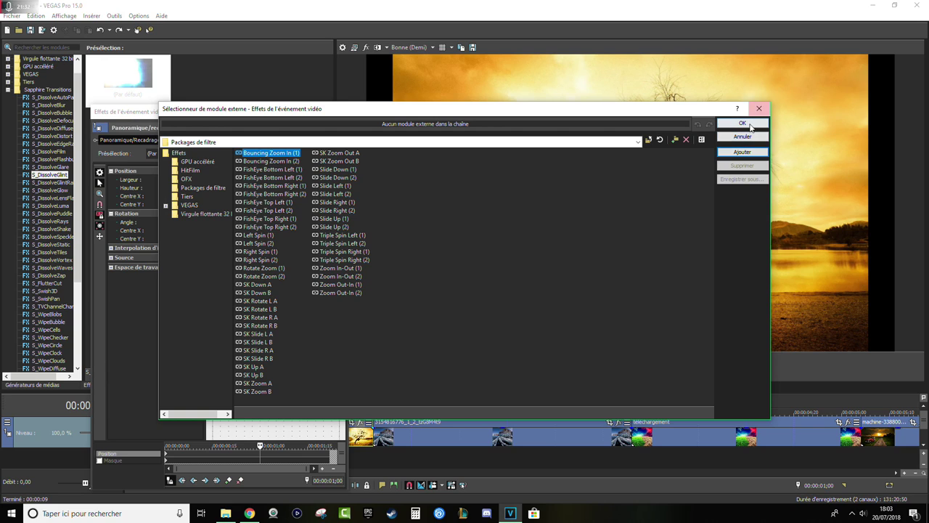
{"action": "left_click", "coordinate": [748, 153]}
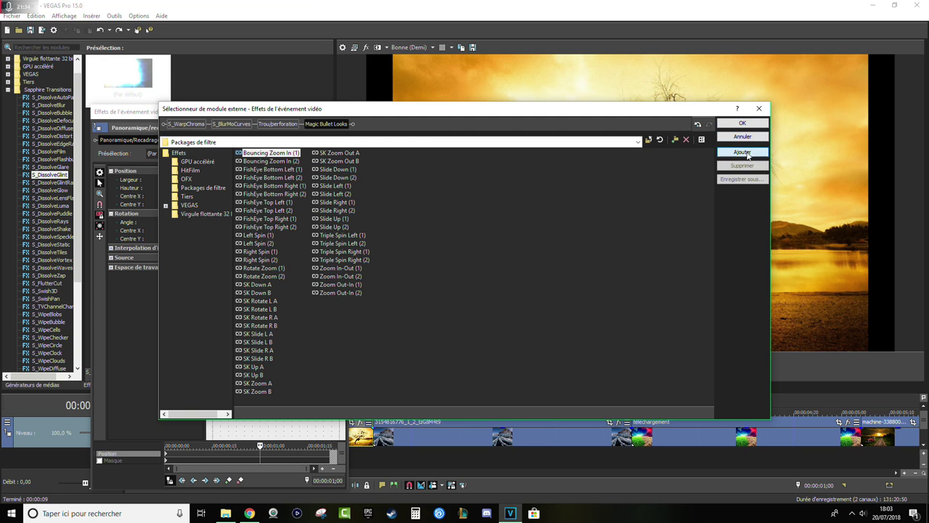
{"action": "left_click", "coordinate": [743, 125]}
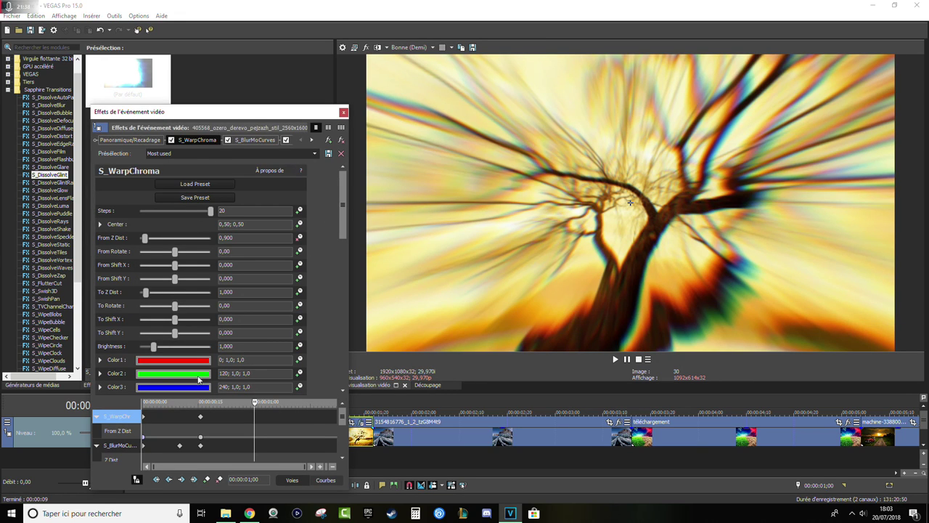
- Move the event effects window clear of the first clip and enlarge its keyframe area to show all effect tracks
{"action": "left_click_drag", "start_coordinate": [289, 117], "coordinate": [739, 107]}
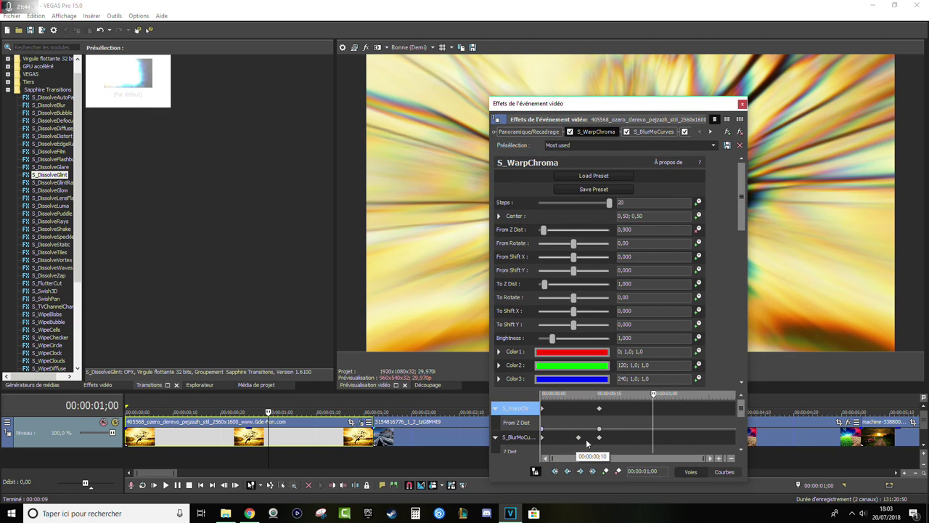
{"action": "left_click_drag", "start_coordinate": [617, 387], "coordinate": [617, 288]}
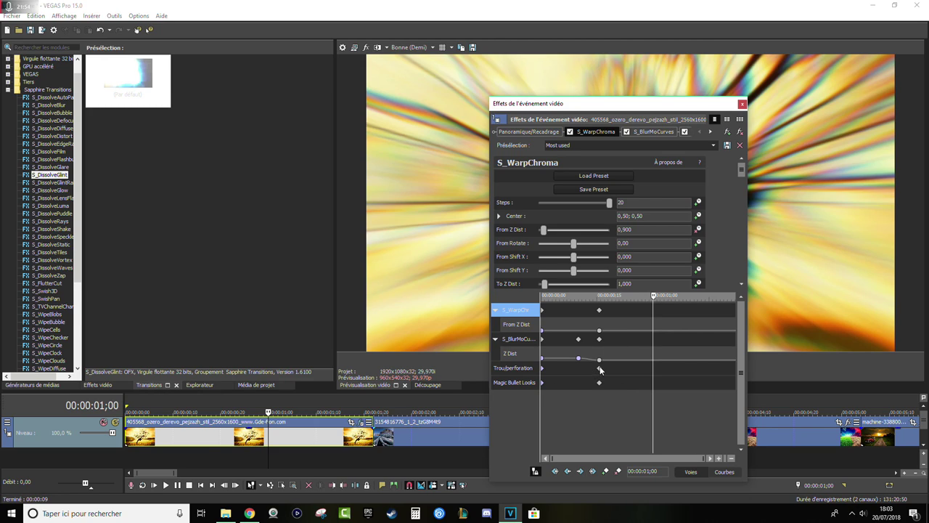
- Shift the first clip's S_WarpChroma and S_BlurMoCurves keyframes to the end of the clip
{"action": "left_click", "coordinate": [582, 317]}
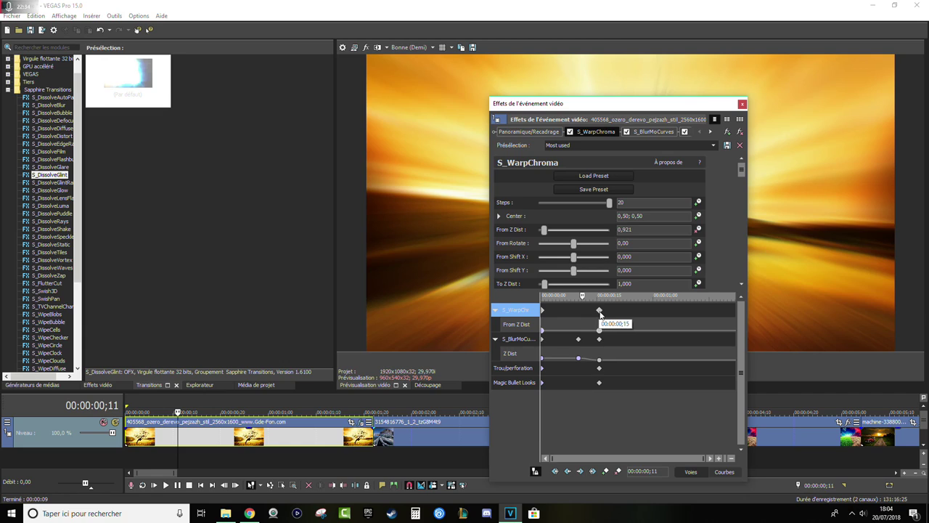
{"action": "left_click_drag", "start_coordinate": [598, 310], "coordinate": [735, 312]}
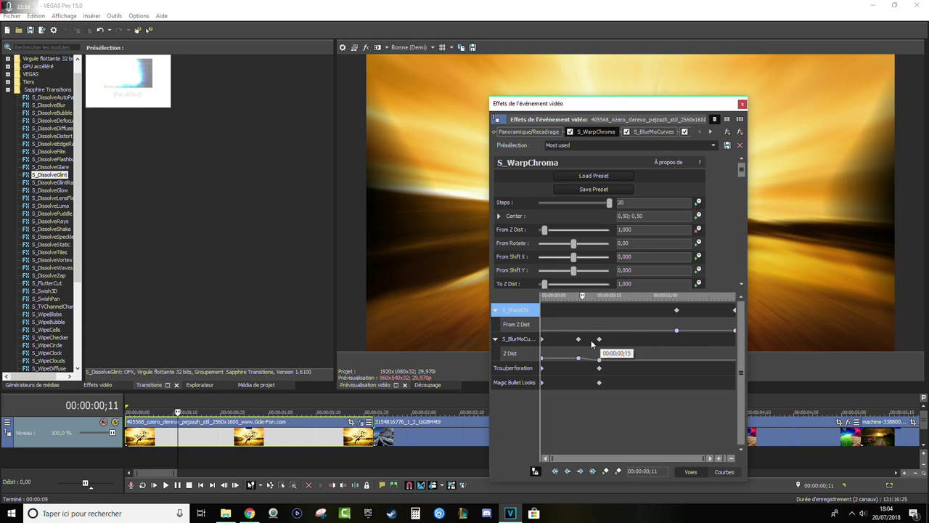
{"action": "left_click", "coordinate": [500, 343]}
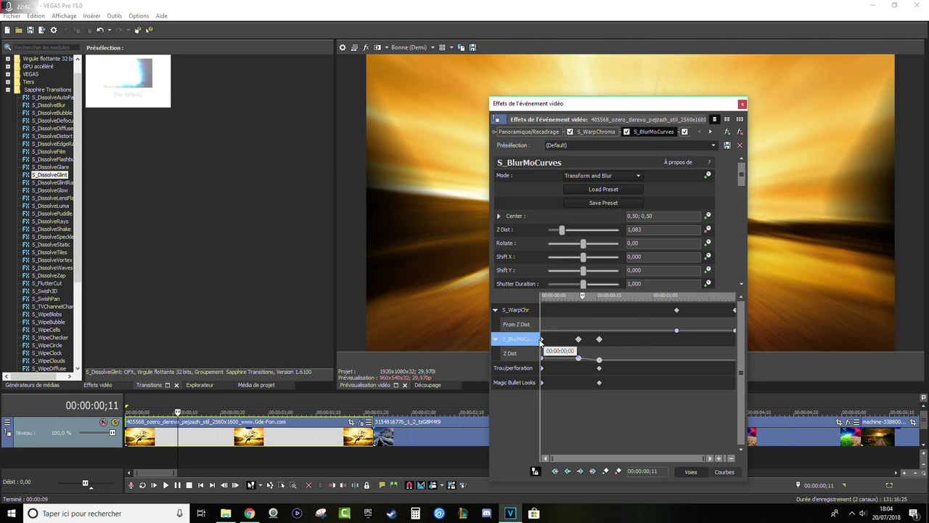
{"action": "left_click_drag", "start_coordinate": [543, 343], "coordinate": [739, 350]}
- Shift the first clip's Trou/perforation and Magic Bullet Looks keyframes together to the clip's end and close the event effects
{"action": "left_click", "coordinate": [575, 368]}
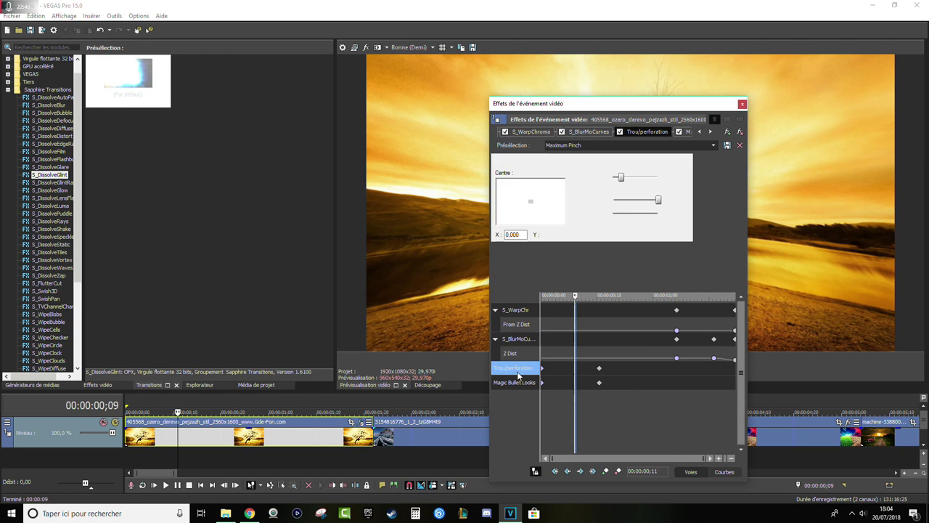
{"action": "left_click", "coordinate": [601, 369]}
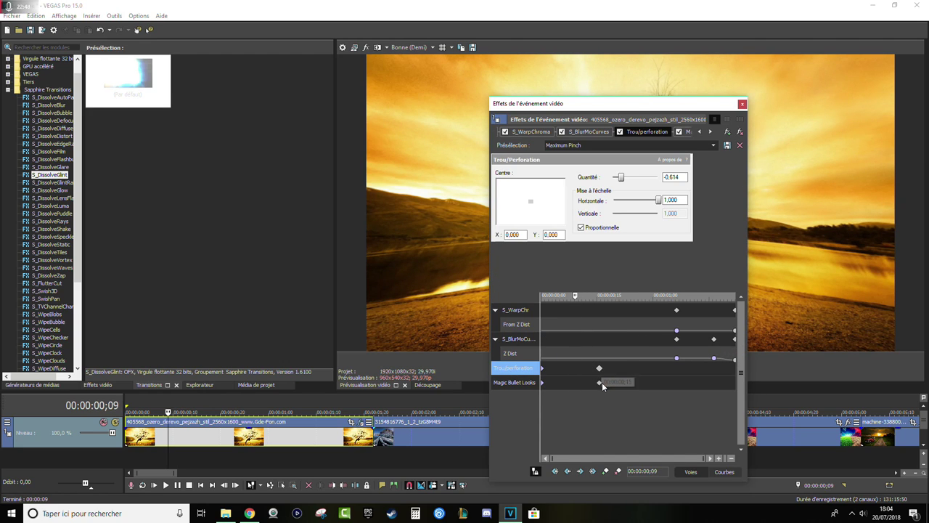
{"action": "left_click", "coordinate": [601, 383]}
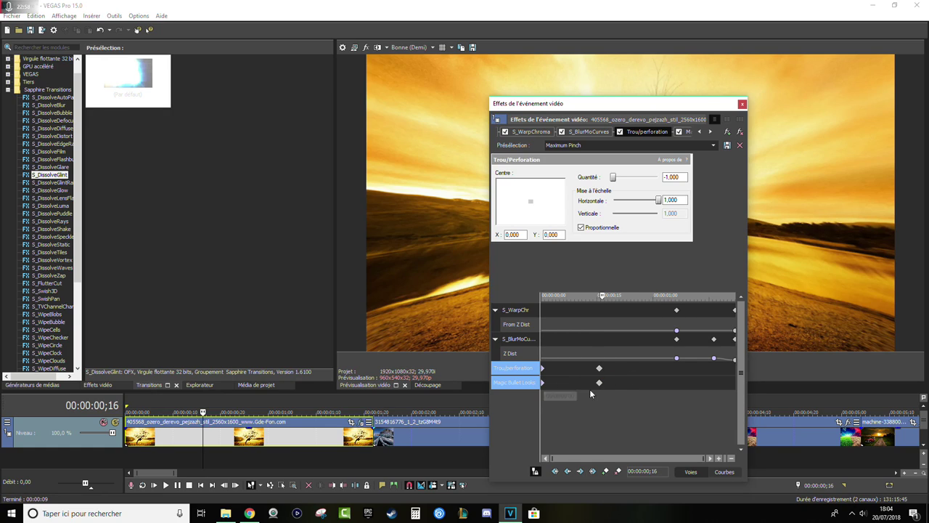
{"action": "left_click_drag", "start_coordinate": [598, 374], "coordinate": [752, 380]}
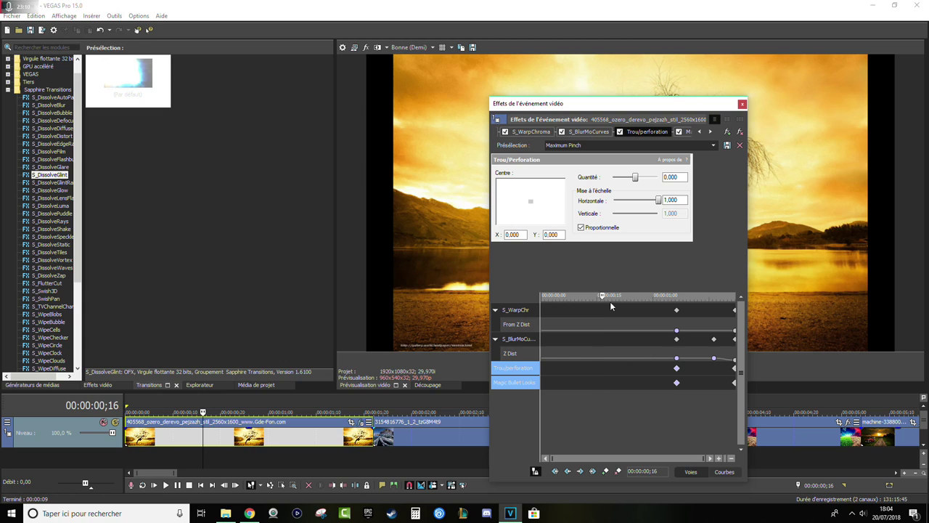
{"action": "left_click", "coordinate": [742, 106]}
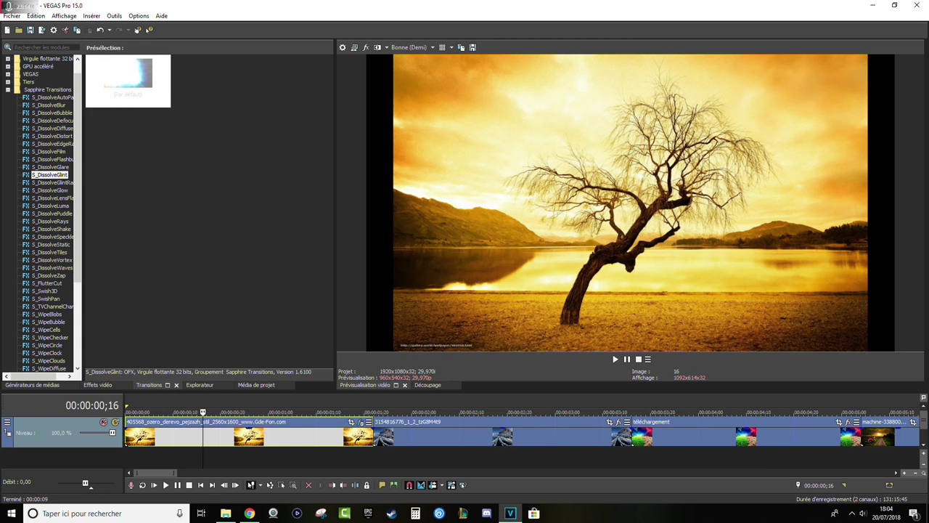
- Play the timeline from the start through the first clip's transition into the second clip
{"action": "left_click", "coordinate": [128, 435]}
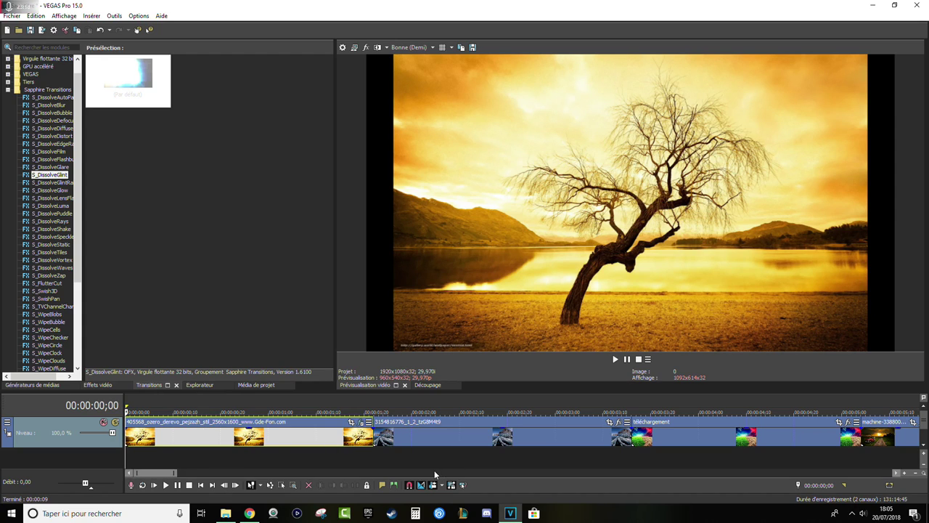
{"action": "key", "text": "space"}
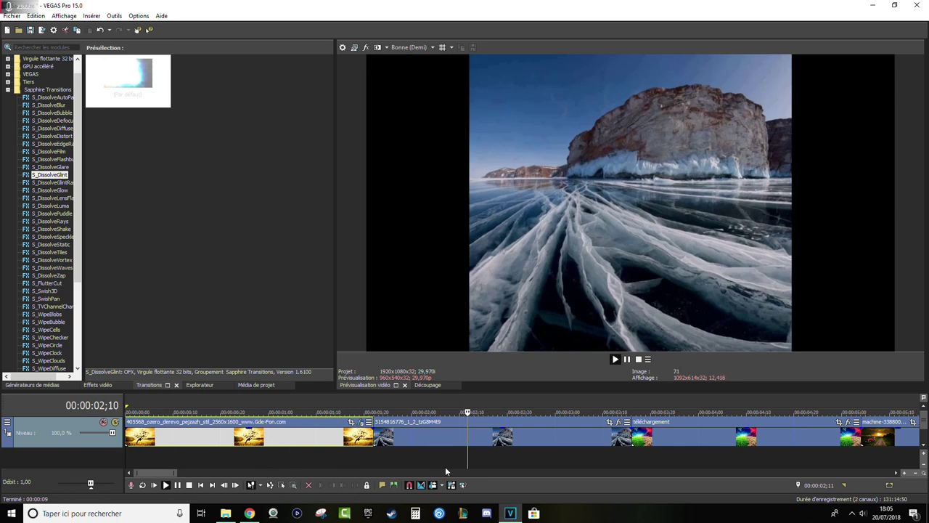
{"action": "key", "text": "space"}
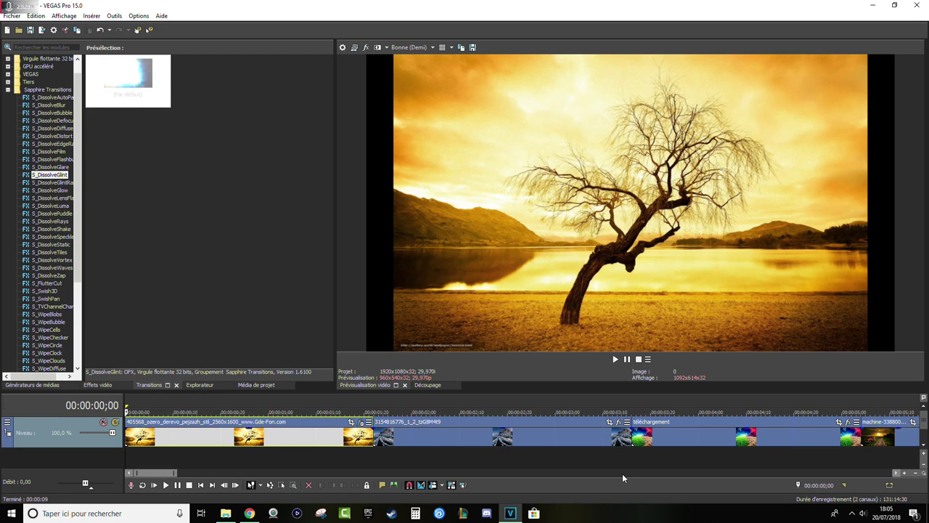
- Add the Triple Spin Left (1) filter package to the second clip, the cracked-ice image, and confirm the chooser
{"action": "left_click", "coordinate": [594, 441]}
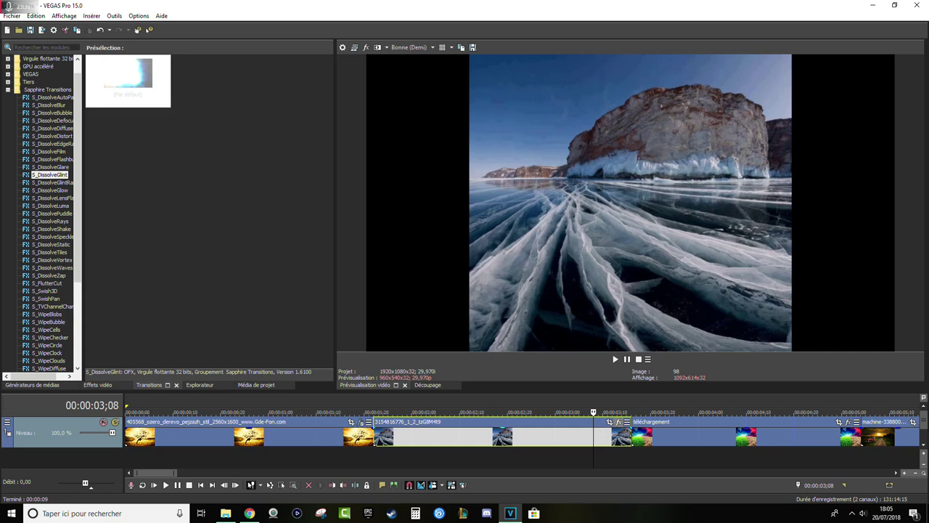
{"action": "left_click", "coordinate": [617, 422]}
{"action": "left_click", "coordinate": [341, 237]}
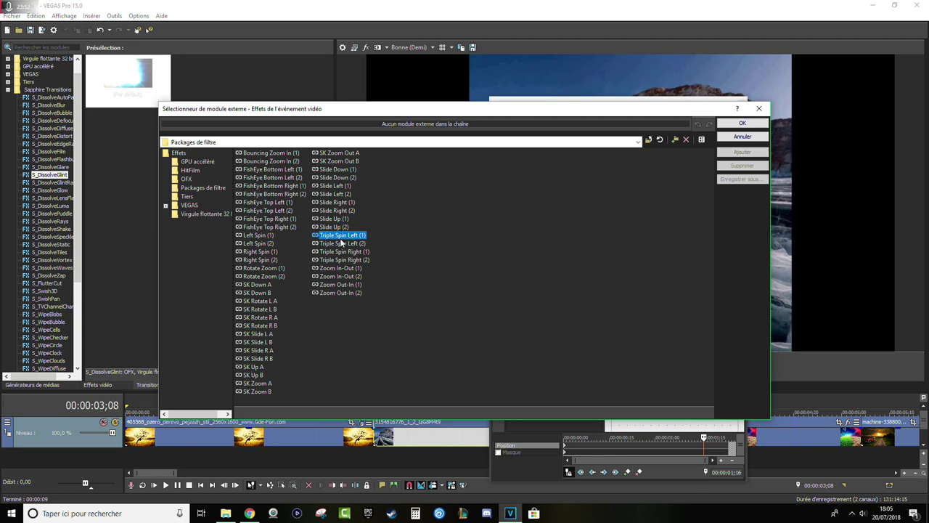
{"action": "left_click", "coordinate": [741, 151]}
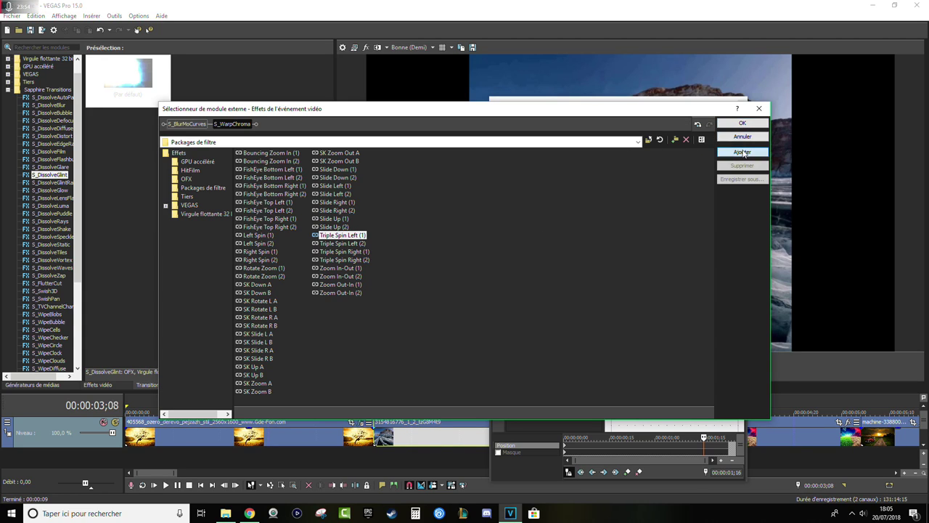
{"action": "left_click", "coordinate": [742, 122]}
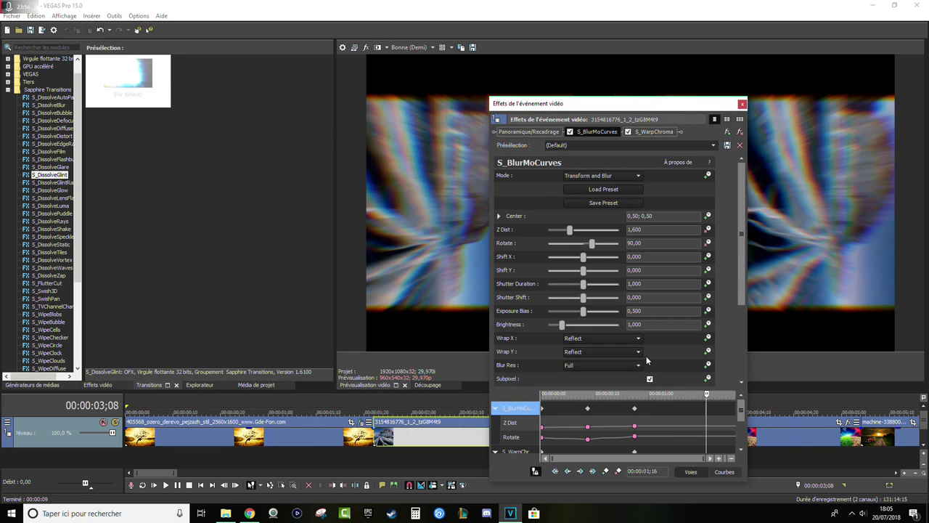
- Enlarge the second clip's keyframe area, select all effect tracks and shift their keyframes toward the clip's end
{"action": "left_click_drag", "start_coordinate": [660, 387], "coordinate": [661, 275]}
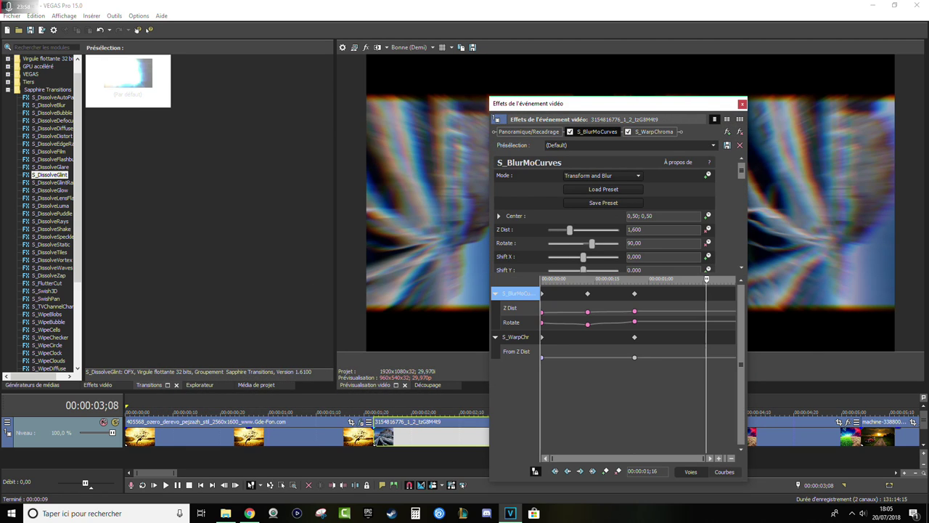
{"action": "left_click_drag", "start_coordinate": [652, 337], "coordinate": [544, 299]}
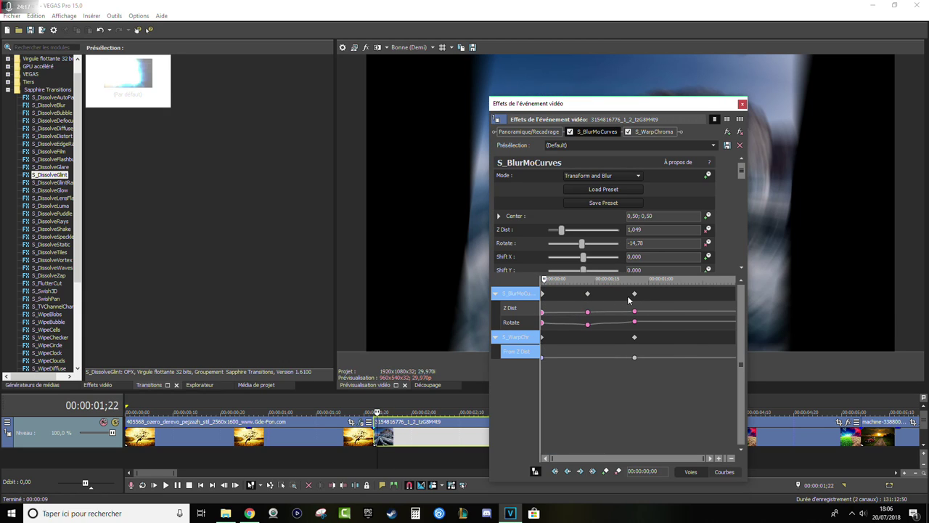
{"action": "mouse_move", "coordinate": [629, 296]}
{"action": "left_mouse_down"}
{"action": "mouse_move", "coordinate": [629, 310]}
{"action": "mouse_move", "coordinate": [639, 305]}
{"action": "left_mouse_up"}
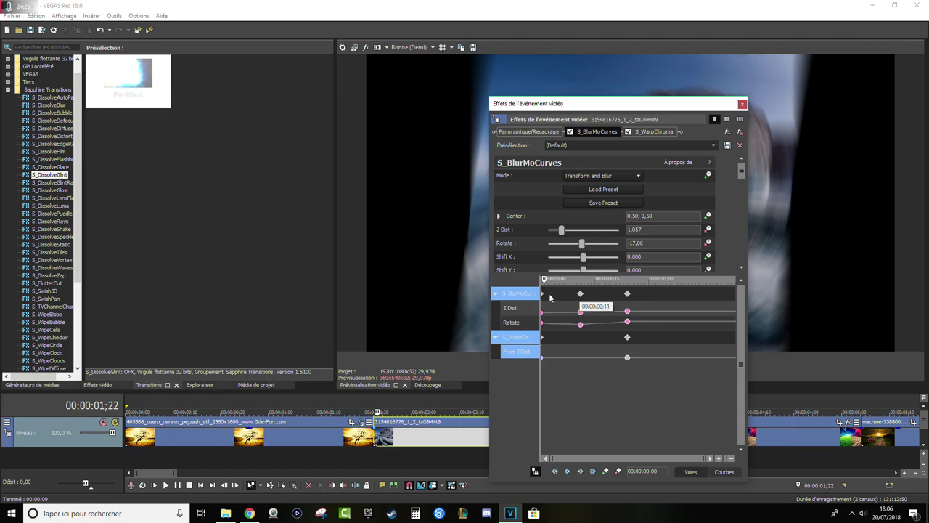
{"action": "left_click_drag", "start_coordinate": [627, 294], "coordinate": [734, 316]}
- Move the second clip's first S_WarpChroma keyframe to 00:00:01;00, close the event effects and play the transition
{"action": "left_click", "coordinate": [556, 336]}
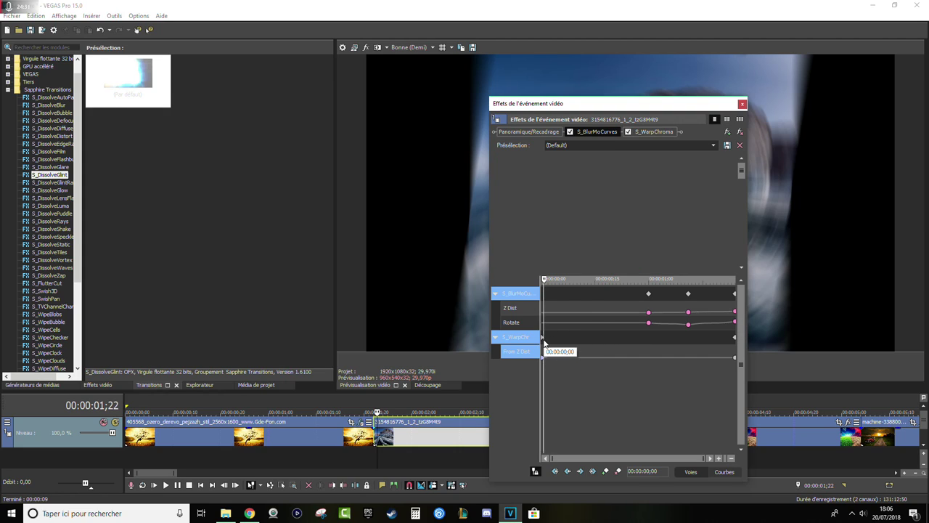
{"action": "left_click_drag", "start_coordinate": [553, 341], "coordinate": [646, 347]}
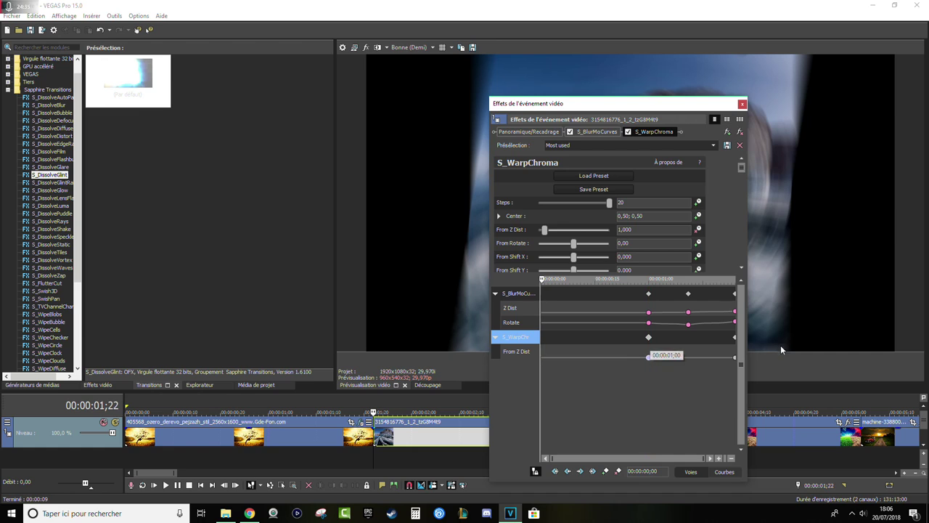
{"action": "left_click", "coordinate": [742, 104]}
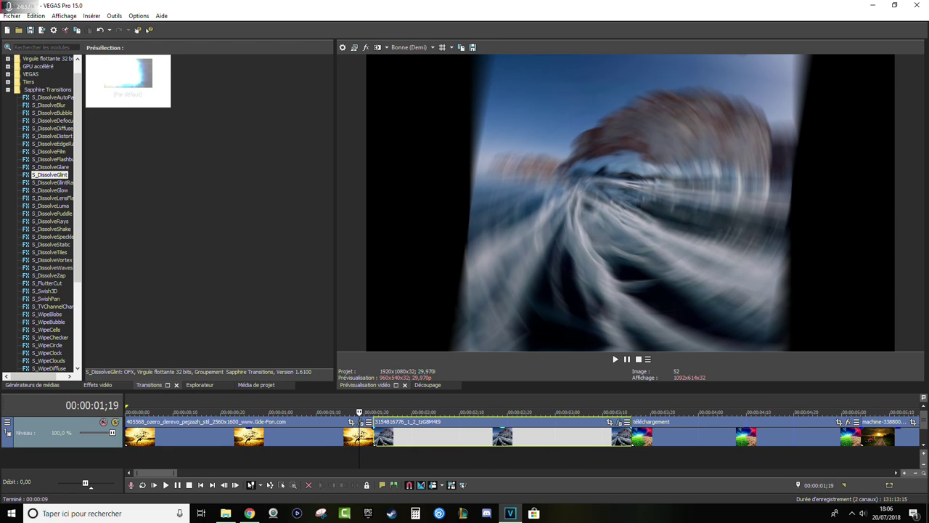
{"action": "key", "text": "space"}
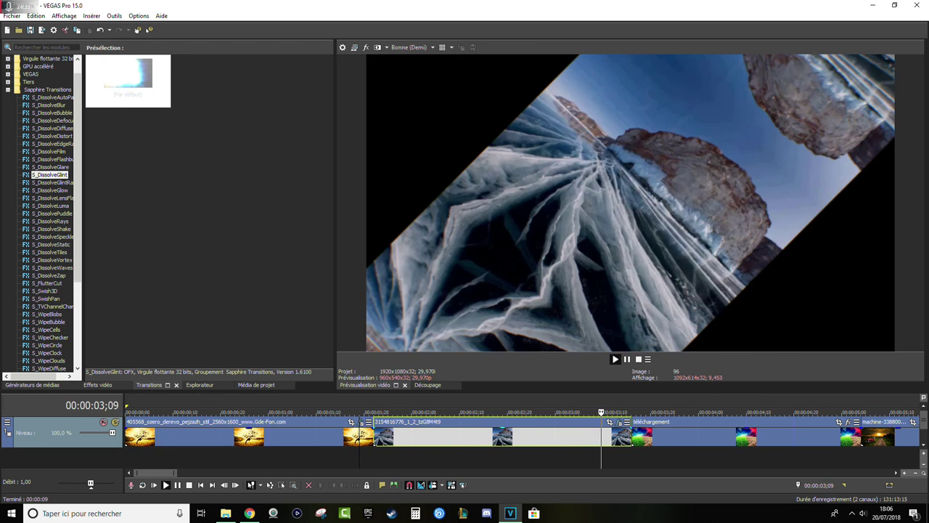
{"action": "key", "text": "space"}
- Select all effect tracks of the third clip, téléchargement, shift their keyframes toward the clip's end and close the event effects
{"action": "left_click", "coordinate": [719, 435]}
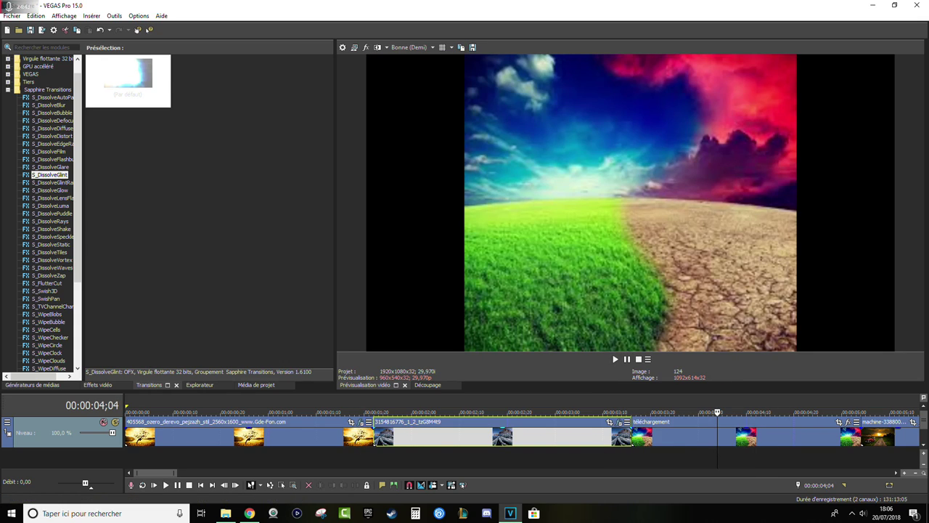
{"action": "scroll", "coordinate": [508, 435], "scroll_direction": "right", "scroll_amount": 3}
{"action": "left_click", "coordinate": [637, 422]}
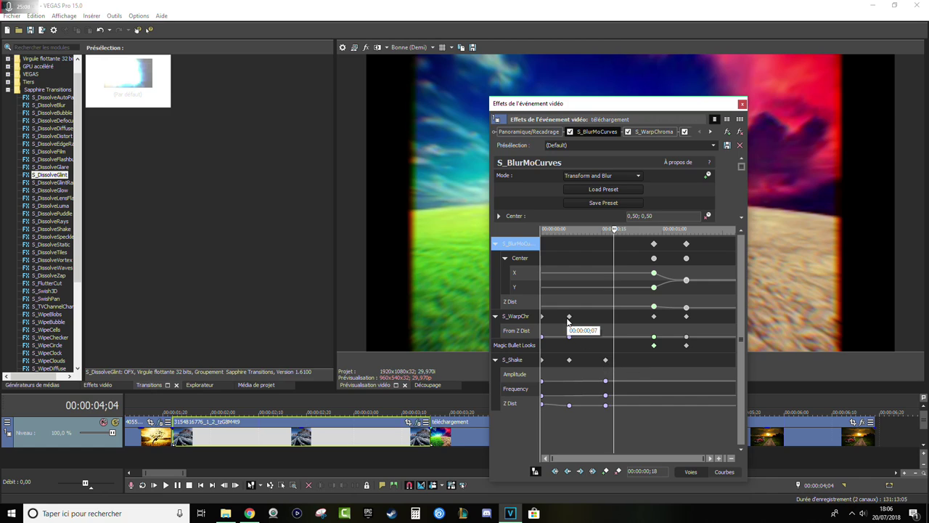
{"action": "left_click", "coordinate": [517, 317]}
{"action": "left_click", "coordinate": [522, 260]}
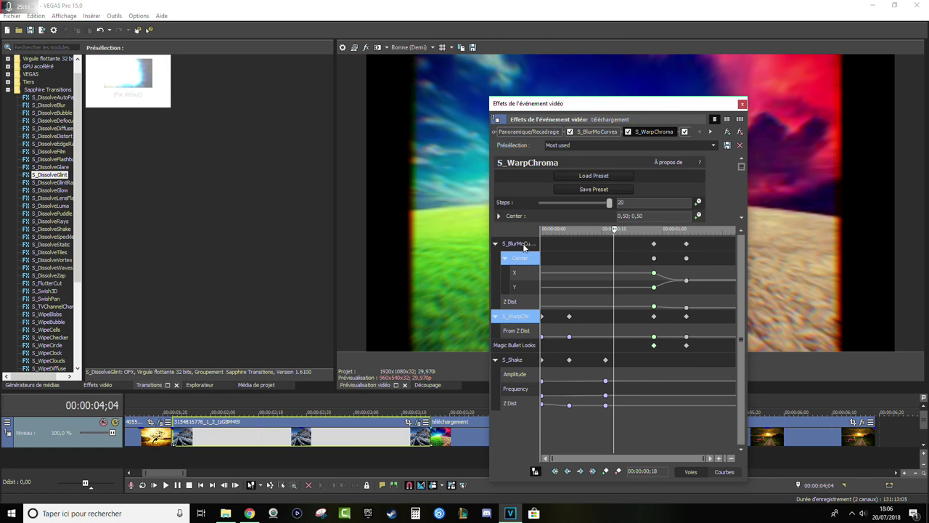
{"action": "left_click", "coordinate": [524, 245]}
{"action": "left_click_drag", "start_coordinate": [522, 331], "coordinate": [522, 404]}
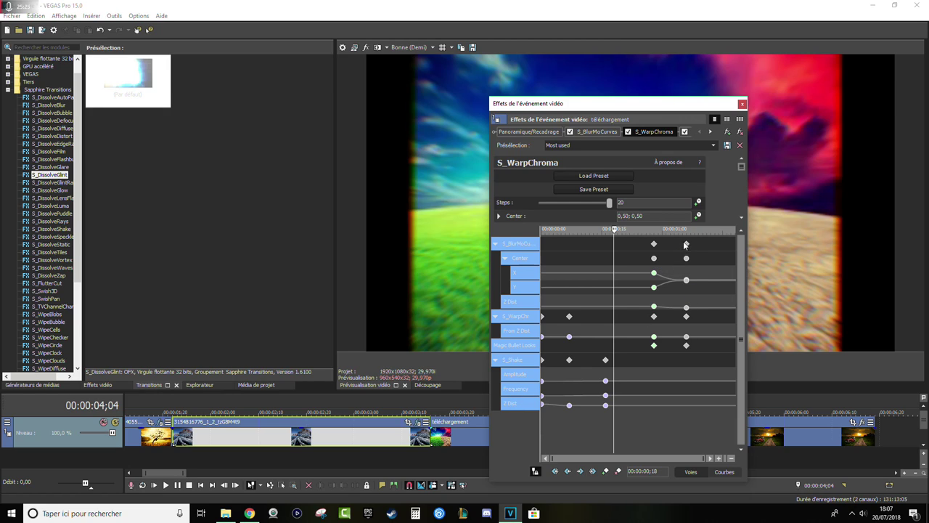
{"action": "left_click_drag", "start_coordinate": [686, 245], "coordinate": [757, 249]}
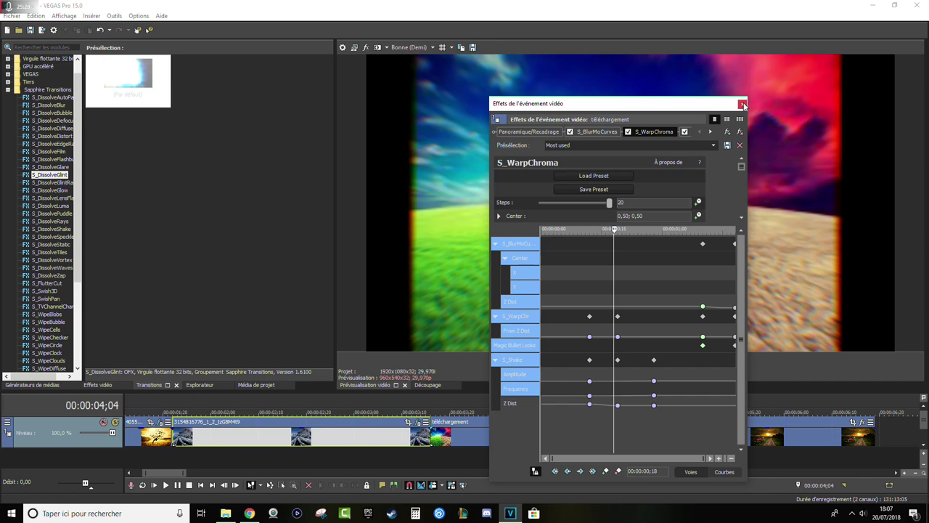
{"action": "left_click", "coordinate": [742, 104]}
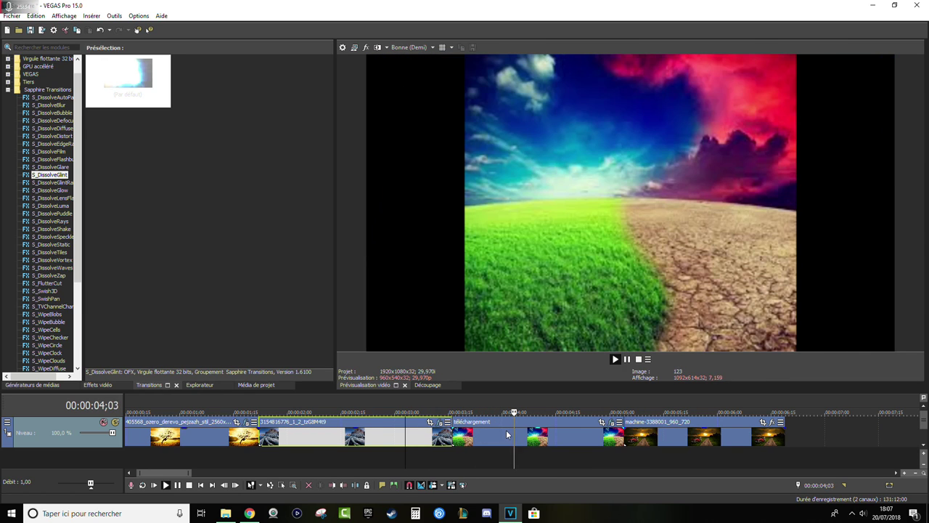
- Shift the fourth clip's S_BlurMoCurves and S_WarpChroma keyframes to the clip's end, with the first at 00:00:01;01, and close its effects
{"action": "left_click", "coordinate": [657, 446]}
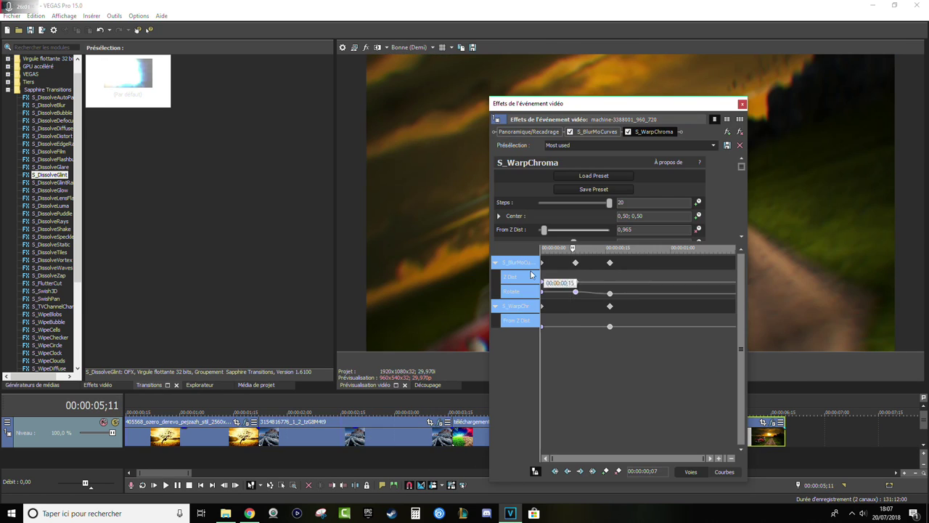
{"action": "left_click_drag", "start_coordinate": [638, 267], "coordinate": [762, 267]}
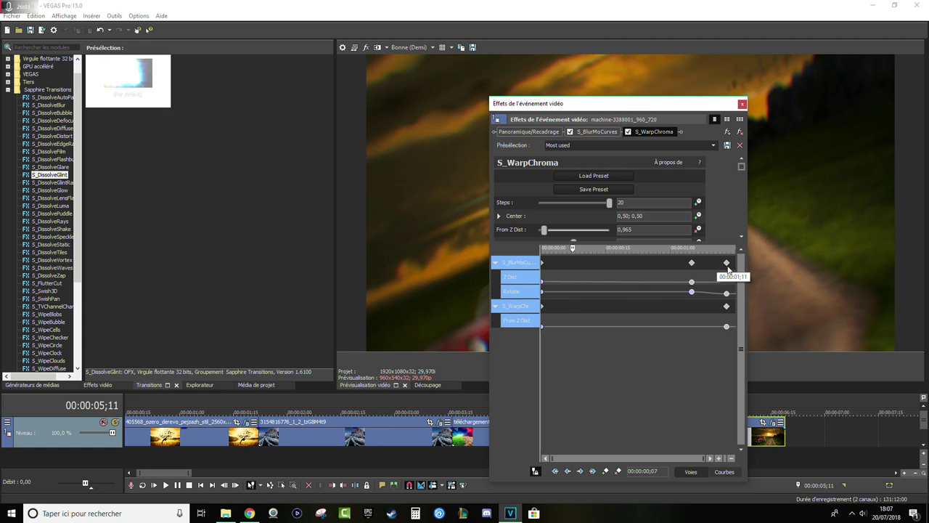
{"action": "left_click_drag", "start_coordinate": [542, 265], "coordinate": [673, 275]}
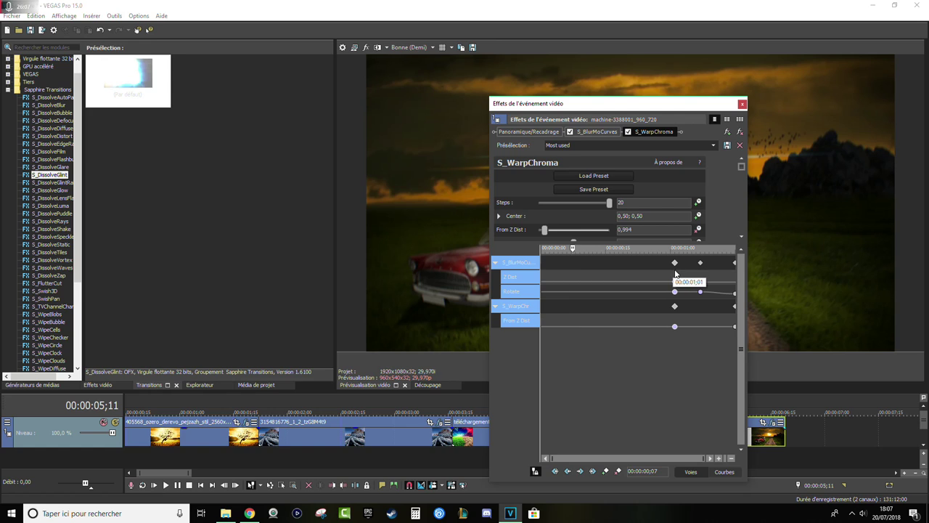
{"action": "left_click", "coordinate": [742, 103]}
- Play the fourth clip, the red car image, from the end of the third clip
{"action": "left_click", "coordinate": [621, 411]}
{"action": "key", "text": "space"}
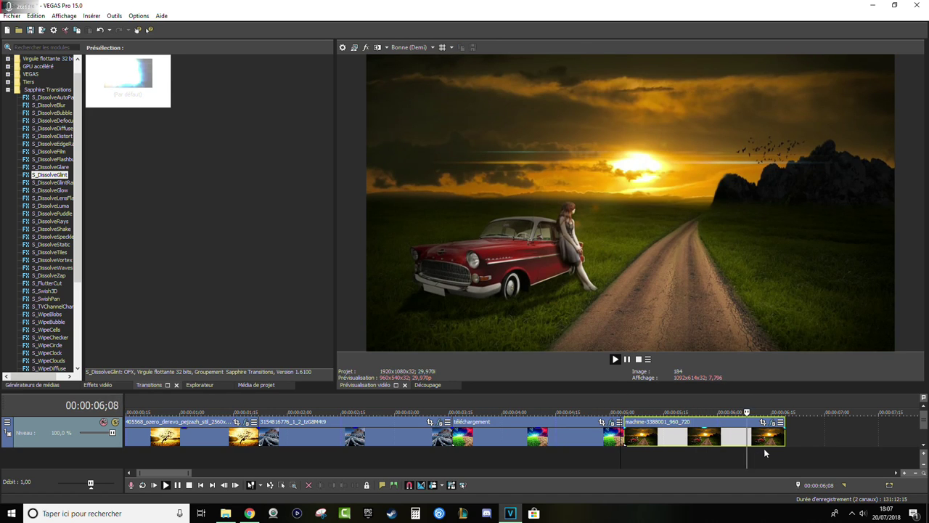
{"action": "key", "text": "space"}
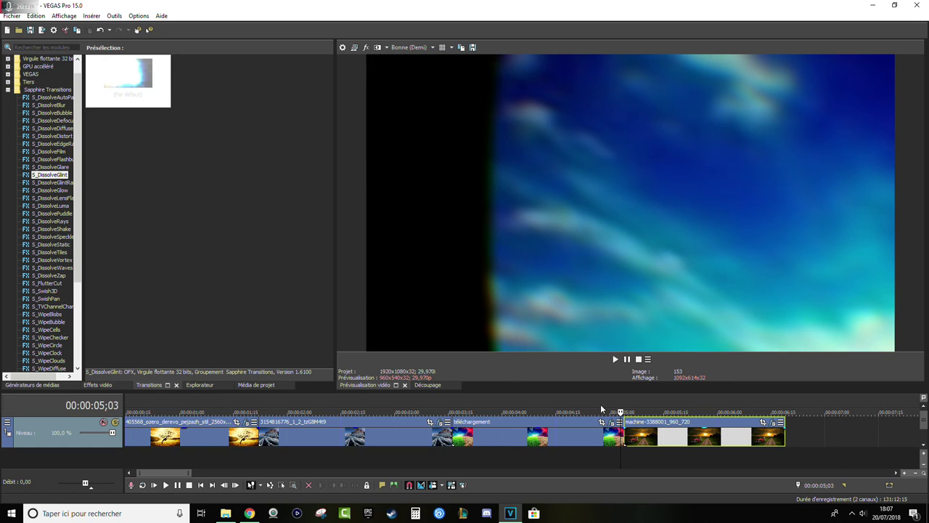
- Examine the S_BlurMoCurves and S_WarpChroma keyframes of the fourth clip, machine-3388001_960_720, and close its event effects
{"action": "scroll", "coordinate": [371, 428], "scroll_direction": "down", "scroll_amount": 3}
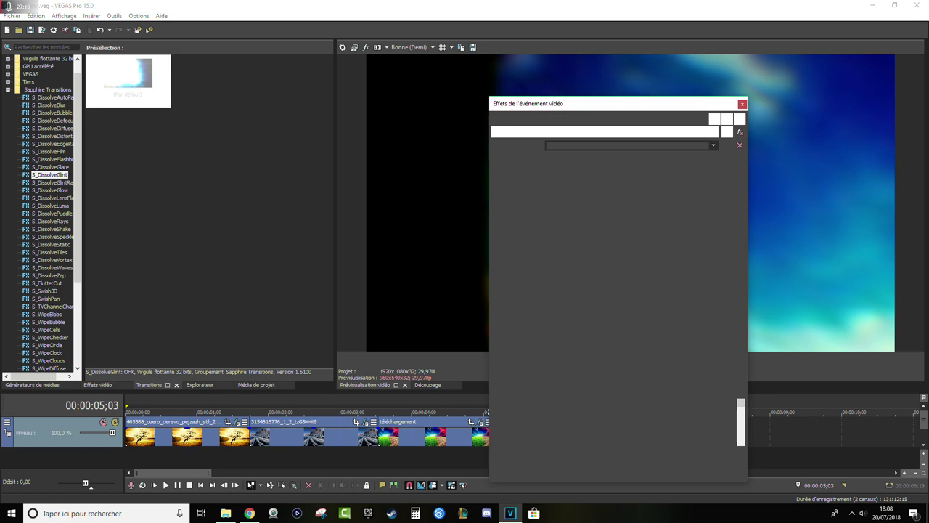
{"action": "left_click", "coordinate": [587, 422]}
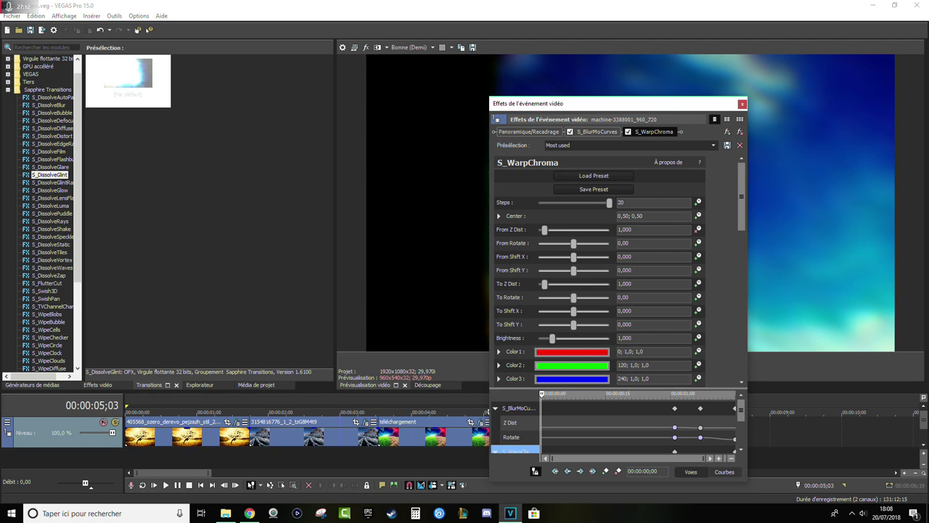
{"action": "left_click_drag", "start_coordinate": [639, 387], "coordinate": [646, 287]}
{"action": "double_click", "coordinate": [701, 327]}
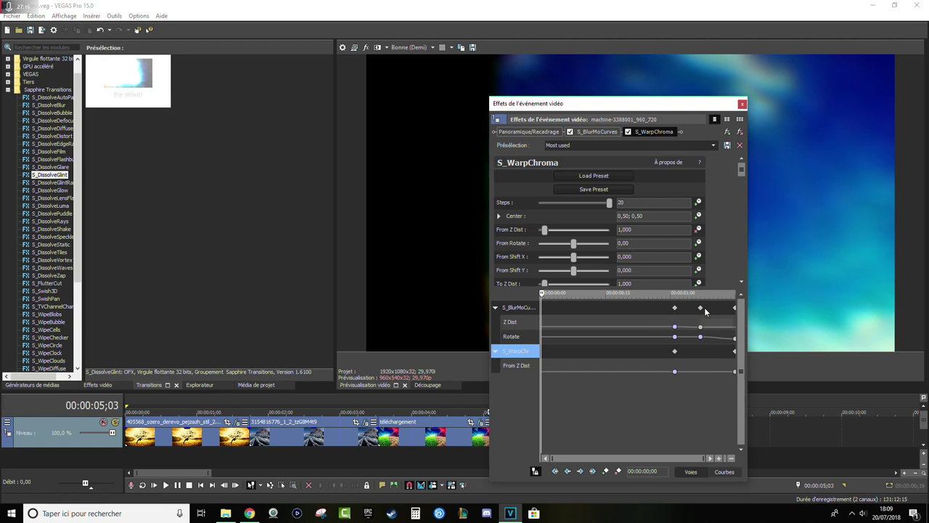
{"action": "left_click", "coordinate": [675, 352]}
{"action": "double_click", "coordinate": [675, 371]}
{"action": "left_click", "coordinate": [412, 438]}
{"action": "left_click", "coordinate": [741, 103]}
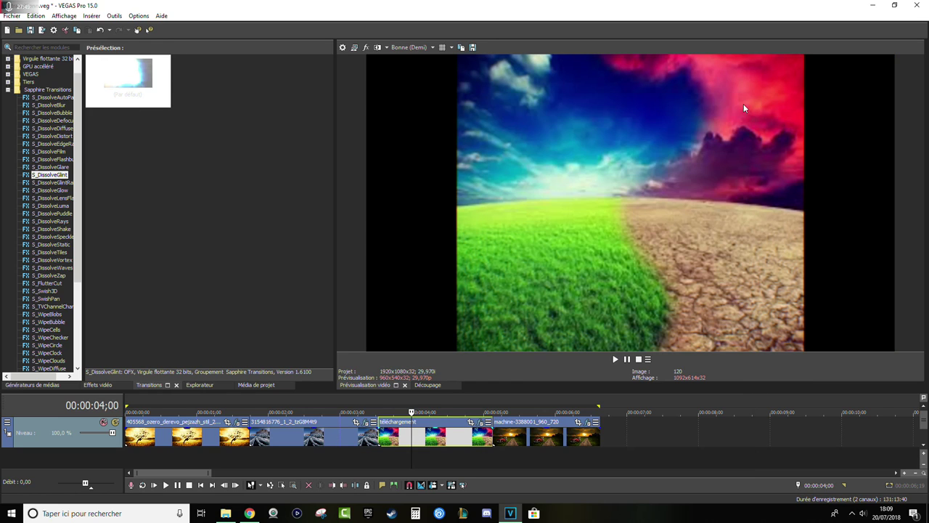
- Scrub through the third clip, téléchargement, to examine how its effects play toward the cut
{"action": "left_click", "coordinate": [484, 437]}
{"action": "scroll", "coordinate": [483, 437], "scroll_direction": "up", "scroll_amount": 2}
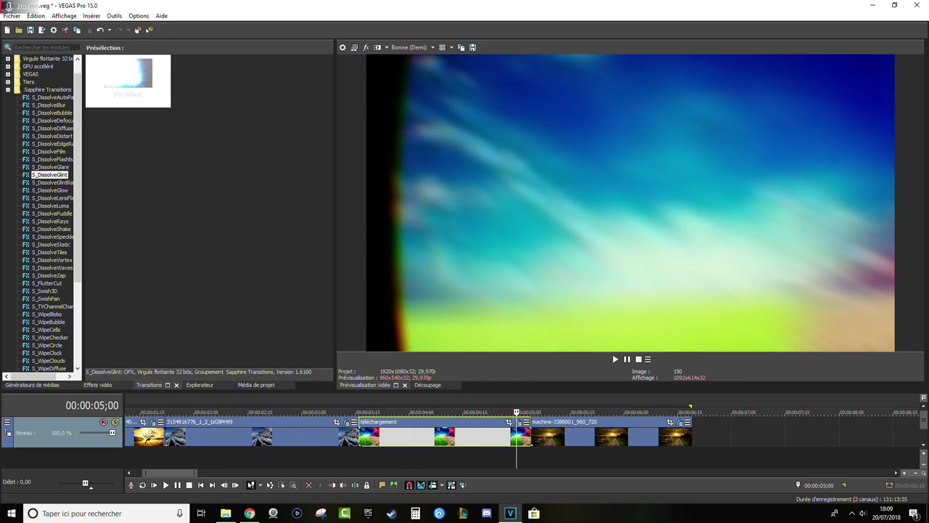
{"action": "left_click", "coordinate": [460, 436]}
{"action": "left_click", "coordinate": [412, 435]}
{"action": "left_click", "coordinate": [448, 437]}
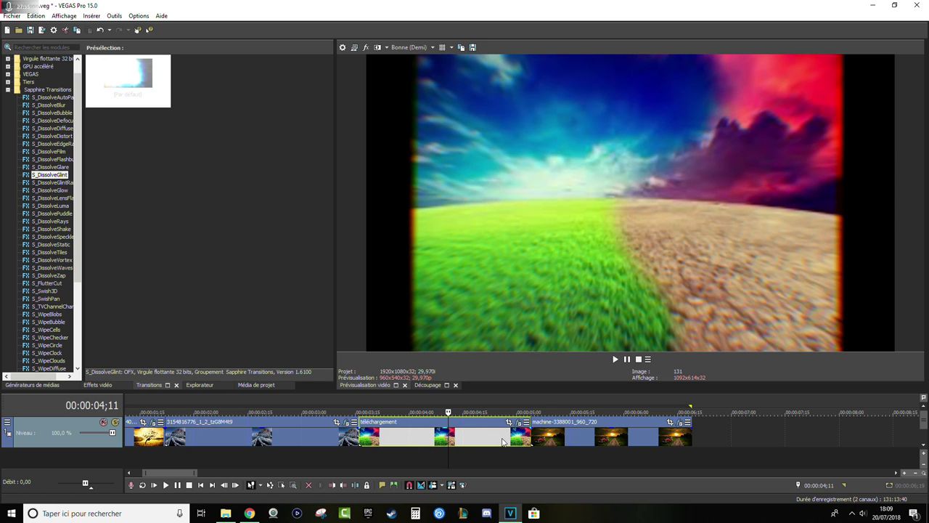
{"action": "left_click", "coordinate": [502, 439]}
{"action": "left_click", "coordinate": [531, 440]}
{"action": "left_click", "coordinate": [527, 440]}
{"action": "left_click_drag", "start_coordinate": [528, 441], "coordinate": [417, 441]}
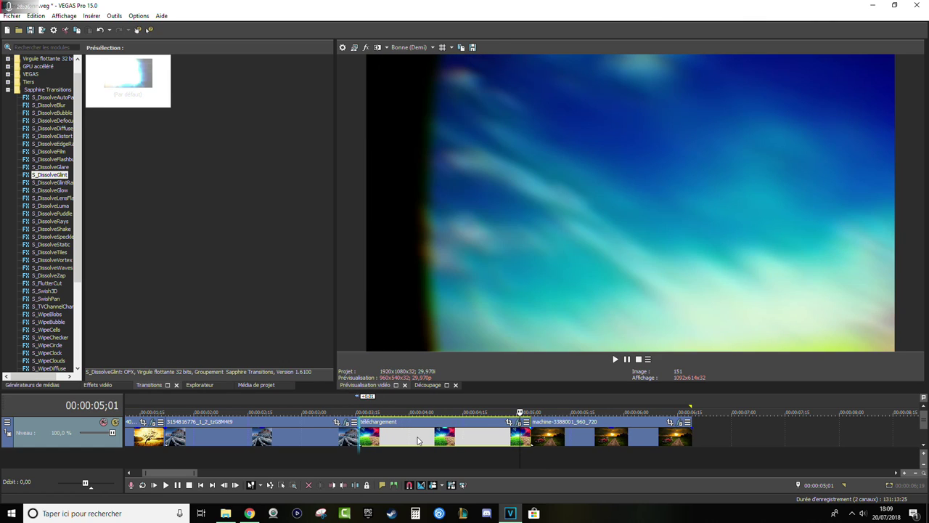
- Remove all effect plug-ins, including S_WarpChroma, MagicBulletLooks and S_BlurMoCurves, from the third clip, téléchargement
{"action": "left_click", "coordinate": [519, 421]}
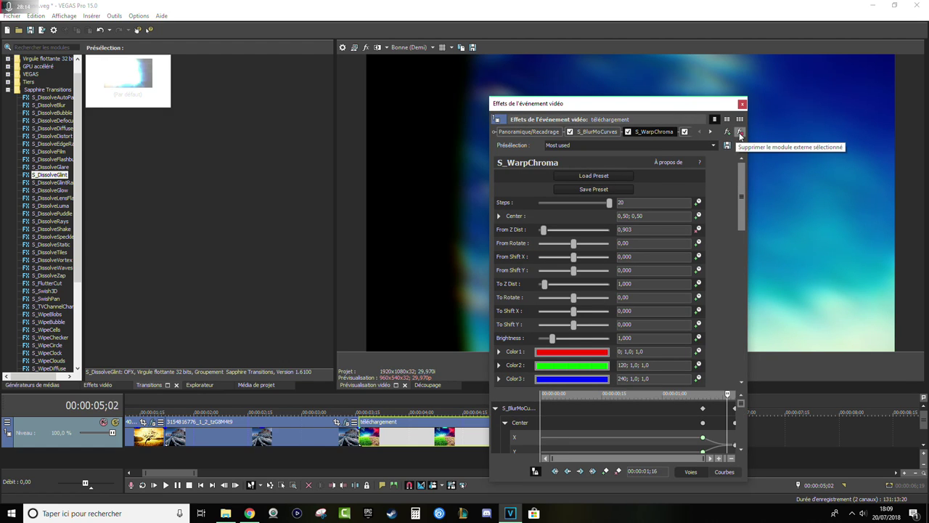
{"action": "left_click", "coordinate": [739, 134]}
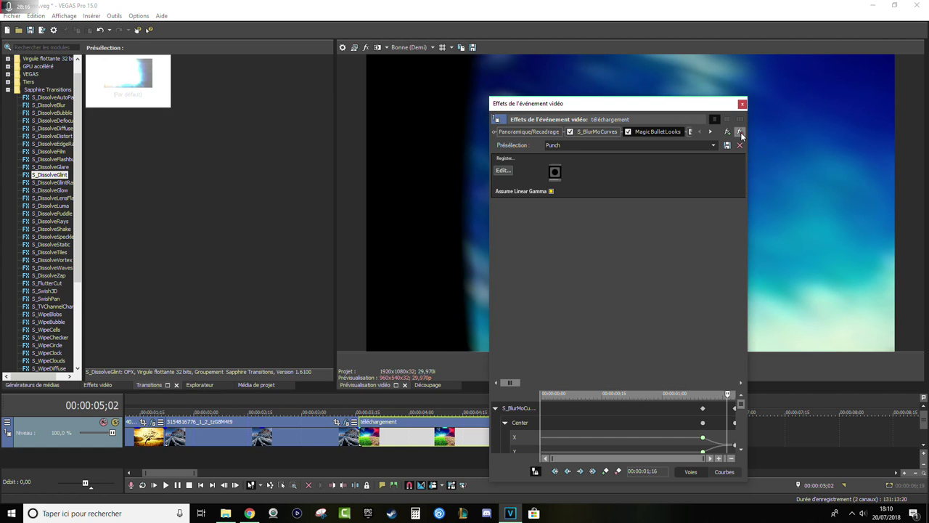
{"action": "left_click", "coordinate": [740, 135]}
{"action": "left_click", "coordinate": [740, 135]}
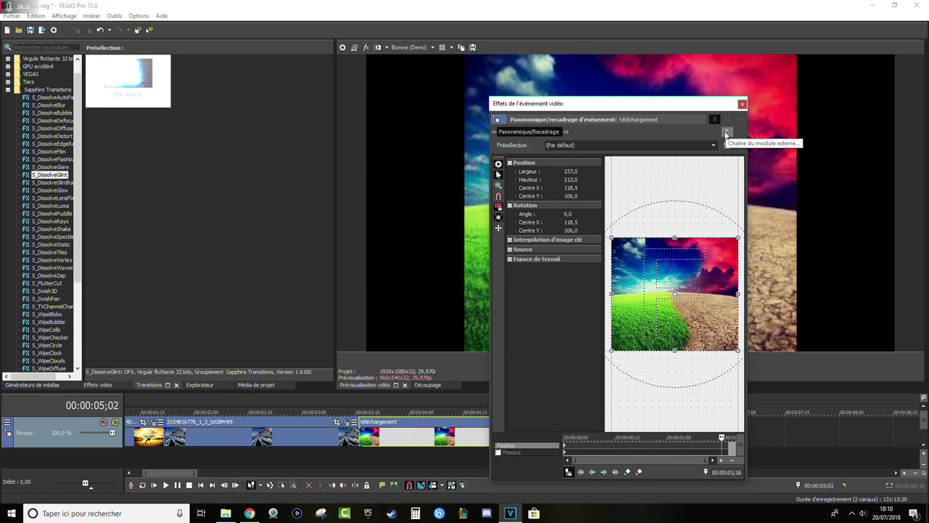
- Add the Zoom Out-In (2) filter package to the third clip's emptied effect chain
{"action": "left_click", "coordinate": [727, 134]}
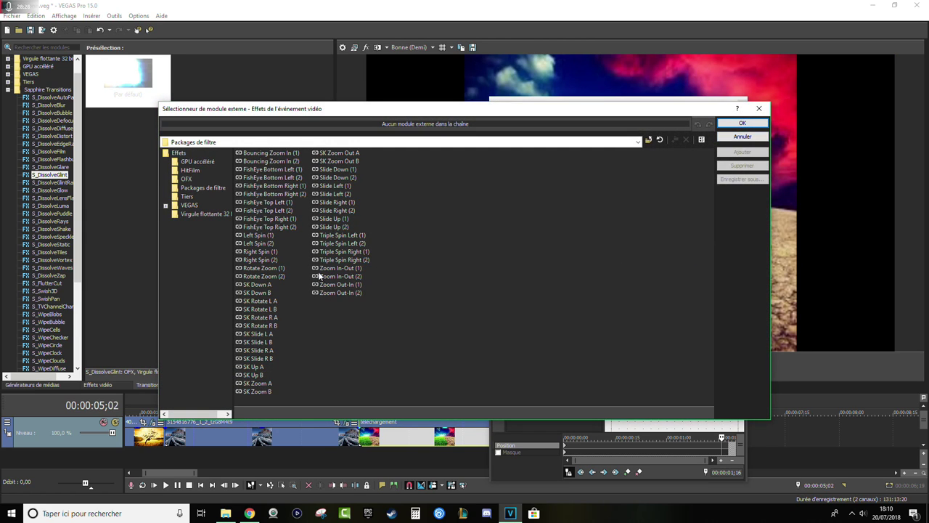
{"action": "left_click", "coordinate": [353, 292]}
{"action": "left_click", "coordinate": [741, 151]}
{"action": "left_click", "coordinate": [742, 122]}
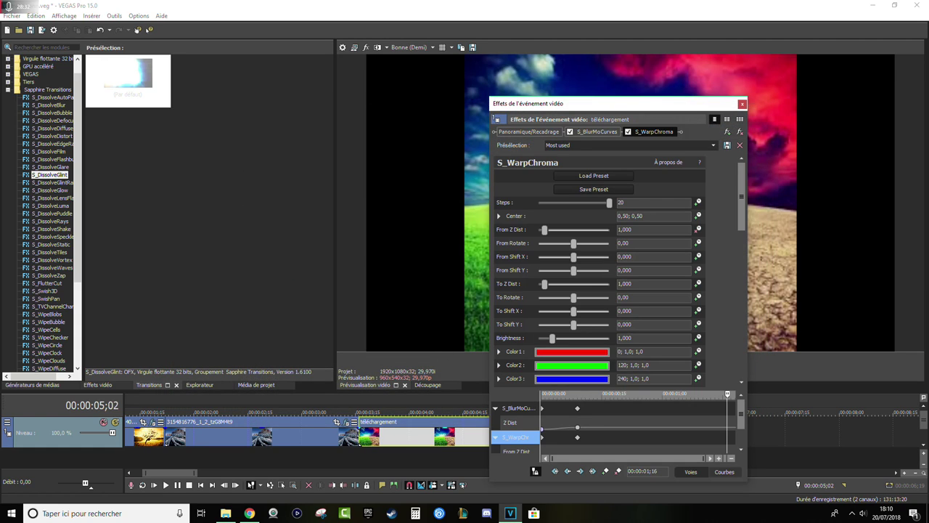
- Shift the third clip's S_BlurMoCurves and S_WarpChroma keyframes toward its end, close its effects and view the frame at 00:00:04;20
{"action": "left_click_drag", "start_coordinate": [533, 387], "coordinate": [534, 302]}
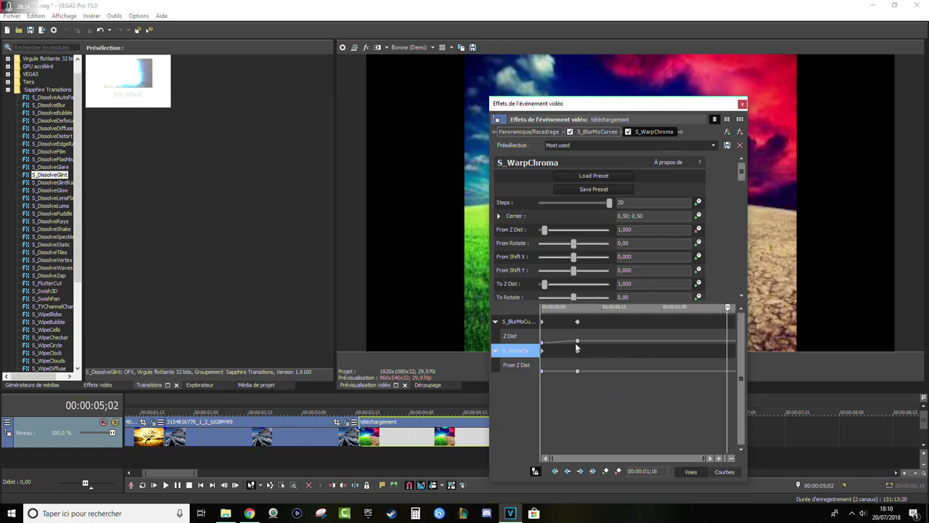
{"action": "left_click_drag", "start_coordinate": [519, 325], "coordinate": [516, 365]}
{"action": "left_click_drag", "start_coordinate": [578, 329], "coordinate": [698, 329]}
{"action": "left_click", "coordinate": [742, 104]}
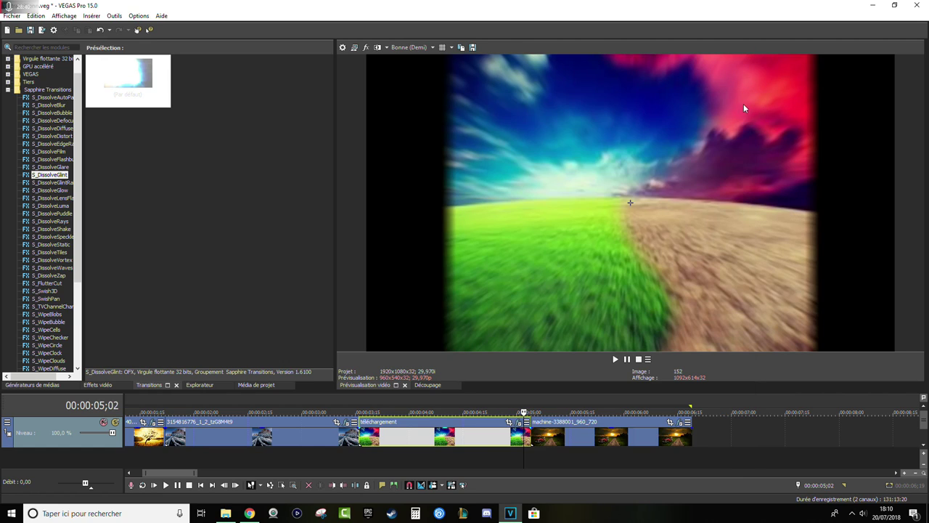
{"action": "left_click", "coordinate": [481, 412]}
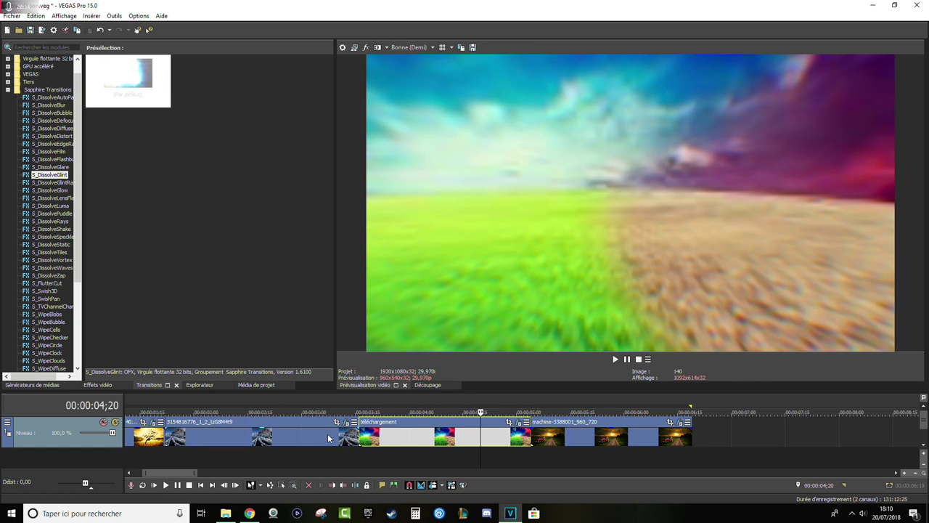